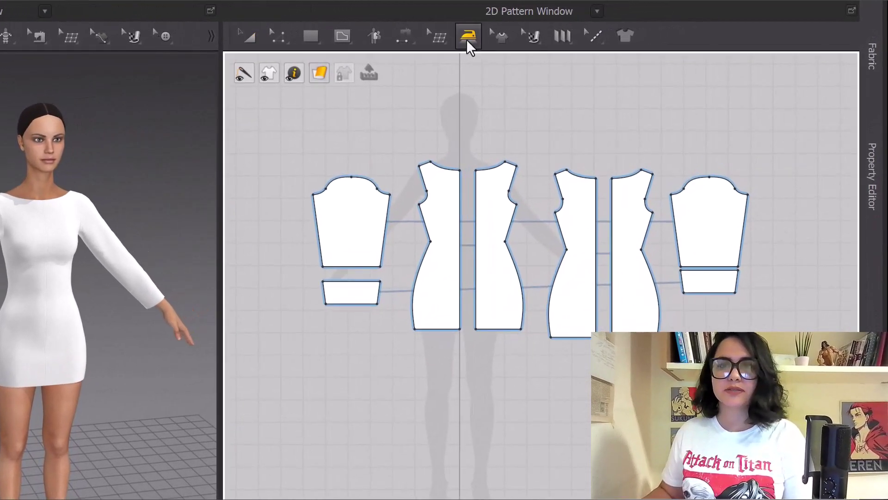
Activate the Steam Brush and set its shrinkage to -8 %
left_click(467, 39)
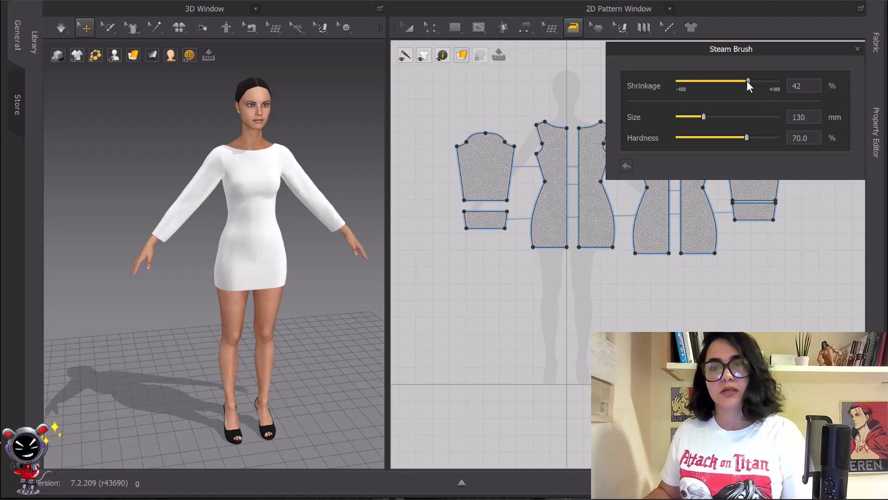
mouse_move(746, 81)
left_mouse_down()
mouse_move(715, 81)
mouse_move(753, 79)
left_mouse_up()
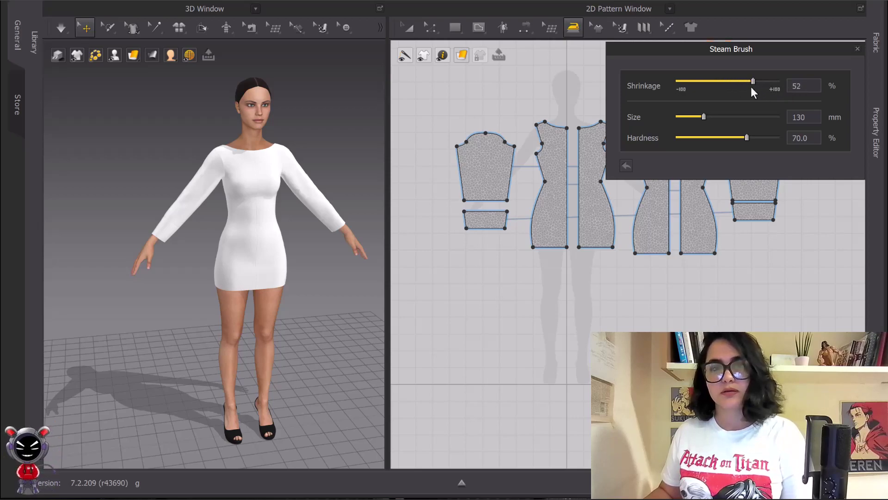
left_click_drag(750, 83, 683, 82)
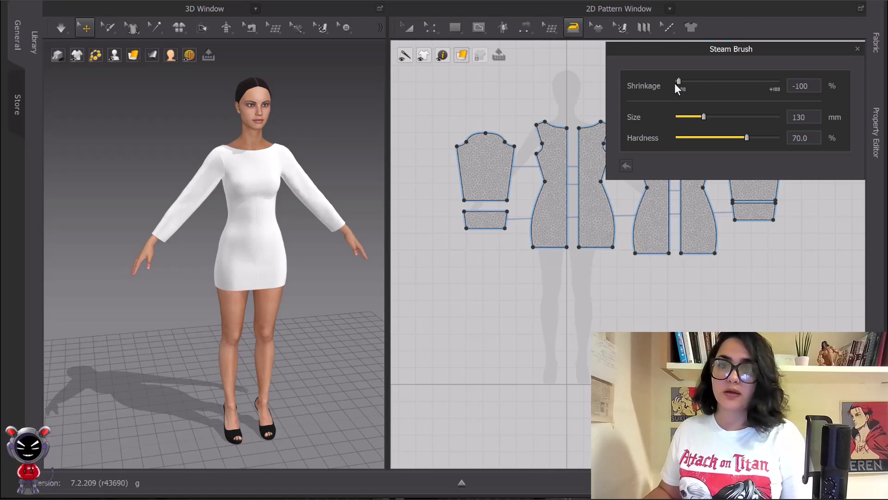
left_click_drag(675, 83, 725, 82)
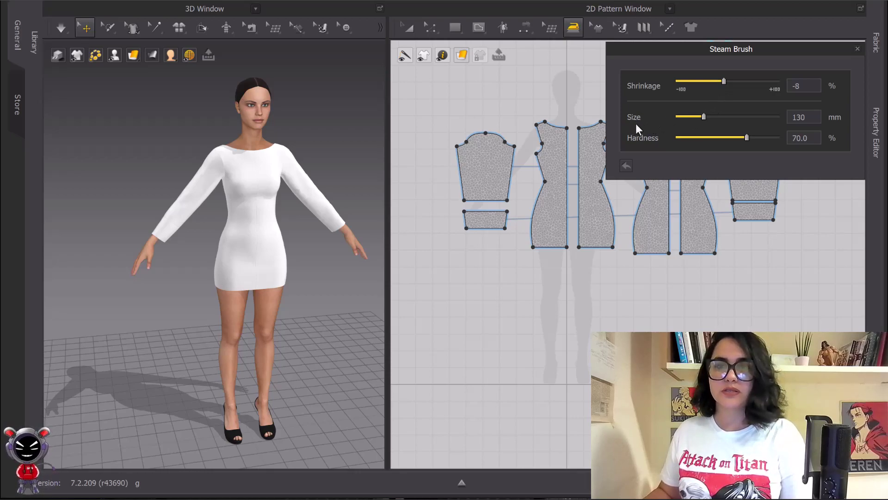
Try a Steam Brush size of 249 mm, and set the brush to 130 mm size and -3 % shrinkage
scroll(595, 234, "up", 5)
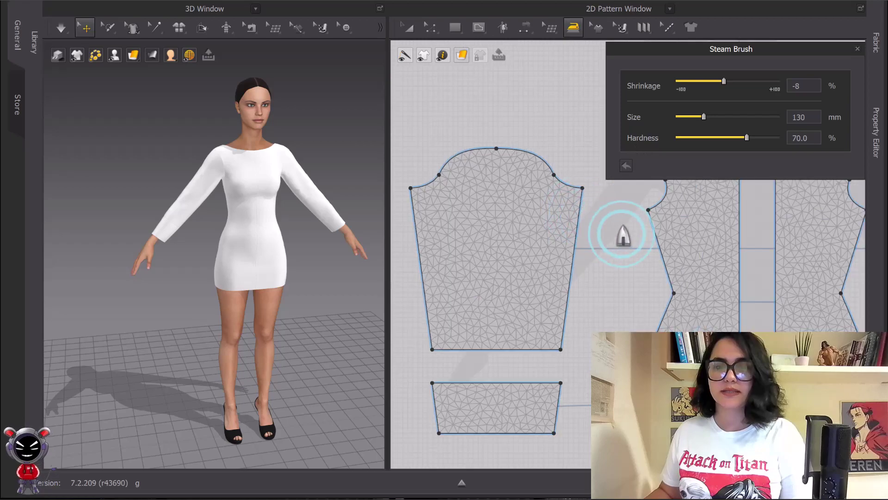
mouse_move(554, 268)
left_mouse_down()
mouse_move(532, 262)
mouse_move(571, 262)
mouse_move(561, 279)
mouse_move(557, 251)
mouse_move(532, 258)
mouse_move(554, 261)
mouse_move(535, 283)
mouse_move(559, 280)
mouse_move(532, 256)
mouse_move(563, 273)
mouse_move(545, 287)
mouse_move(561, 291)
mouse_move(556, 271)
mouse_move(533, 273)
mouse_move(567, 251)
mouse_move(547, 266)
left_mouse_up()
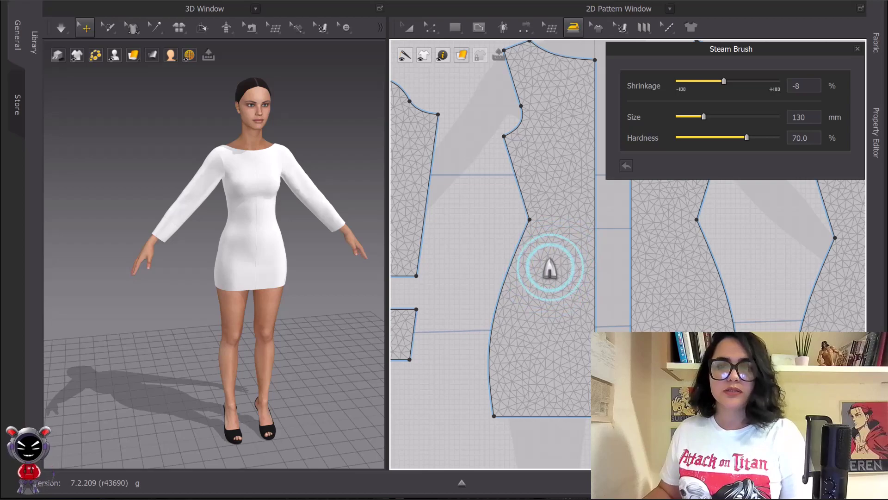
mouse_move(703, 118)
left_mouse_down()
mouse_move(747, 117)
mouse_move(698, 115)
mouse_move(745, 117)
mouse_move(727, 116)
left_mouse_up()
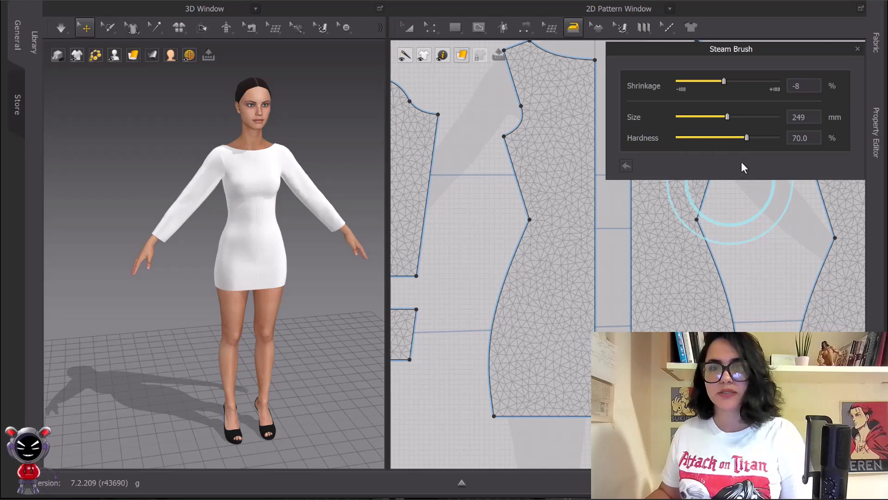
mouse_move(777, 178)
left_mouse_down()
mouse_move(752, 190)
mouse_move(809, 207)
mouse_move(789, 197)
left_mouse_up()
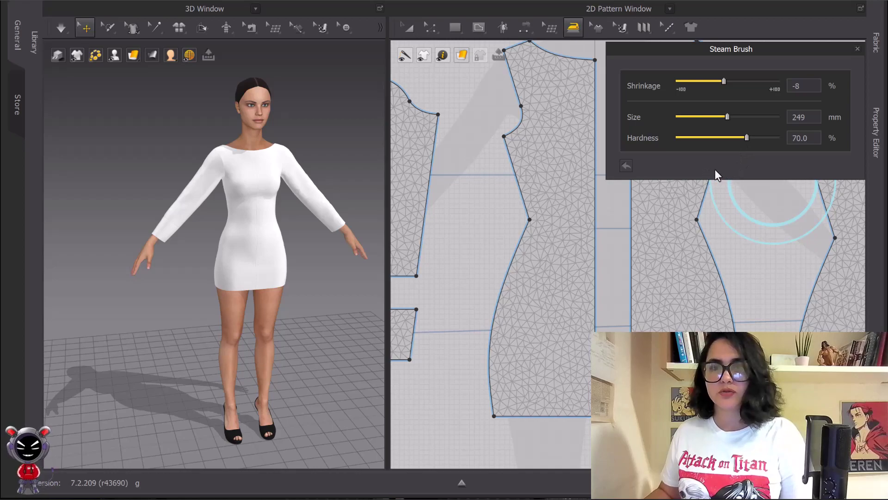
mouse_move(746, 138)
left_mouse_down()
mouse_move(734, 139)
mouse_move(770, 138)
mouse_move(723, 138)
mouse_move(746, 139)
left_mouse_up()
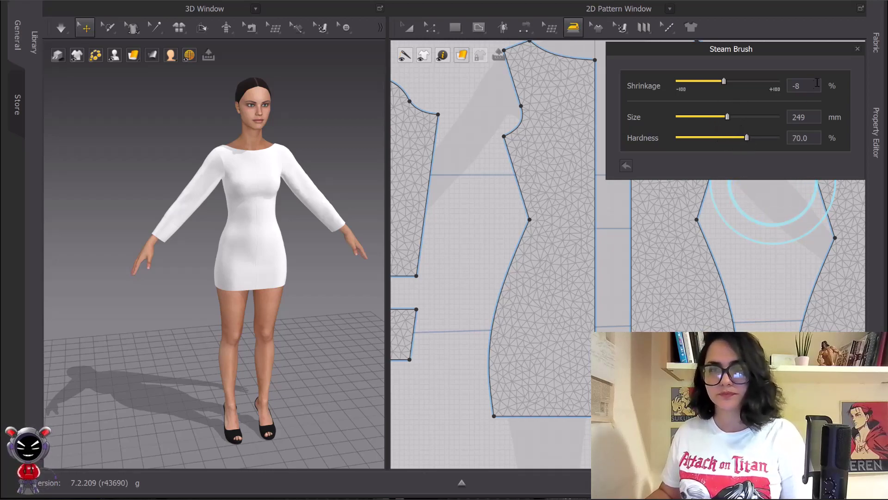
left_click(626, 165)
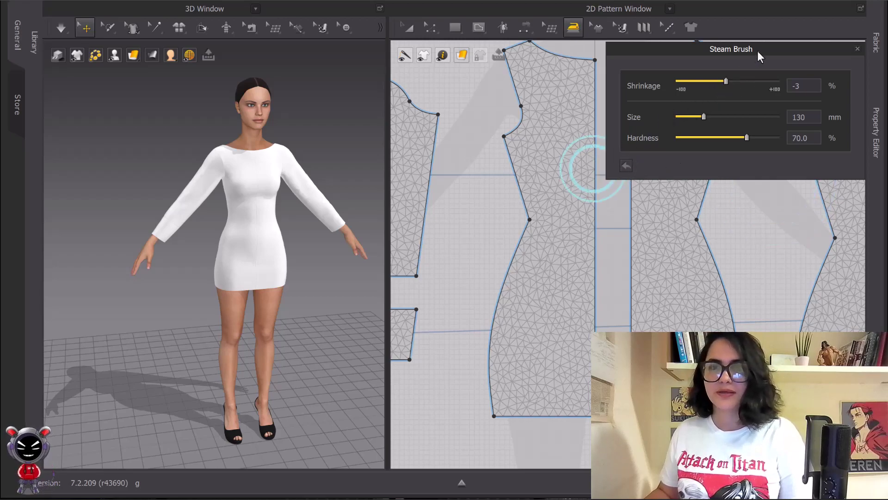
Merge the cuff piece with the avatar's right sleeve along their shared seam
right_click_drag(446, 189, 475, 178)
scroll(244, 199, "up", 5)
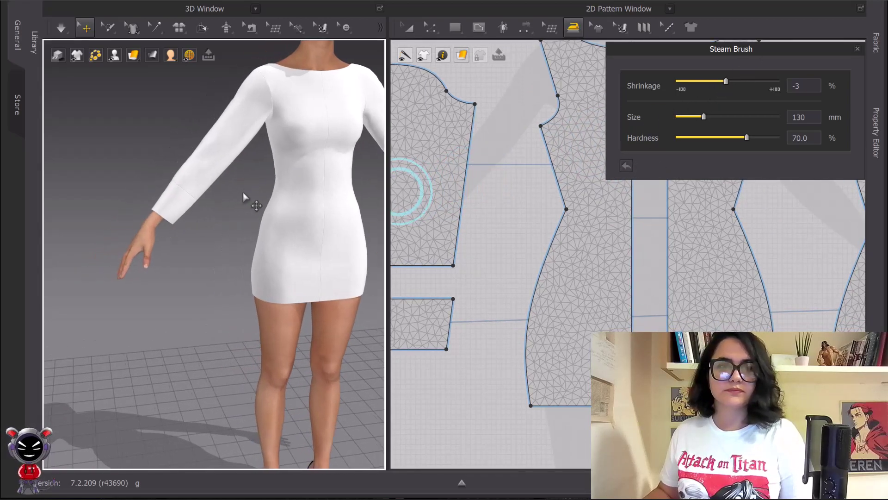
scroll(194, 159, "up", 5)
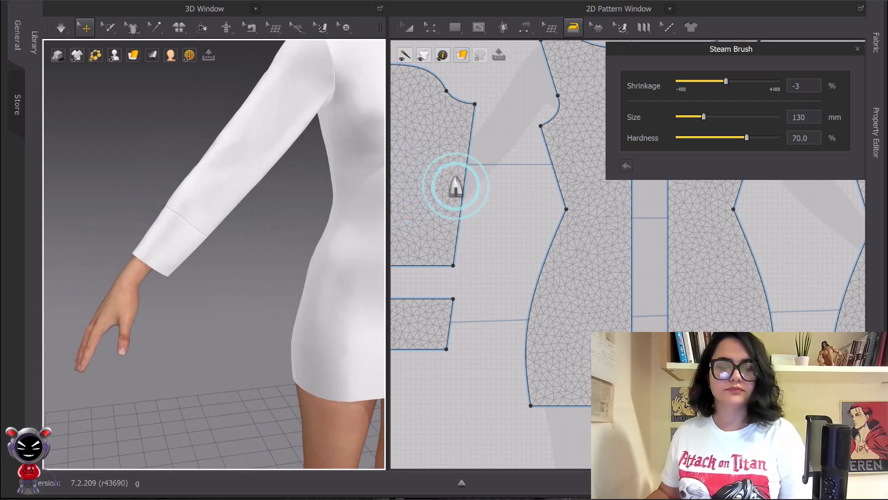
scroll(481, 175, "down", 5)
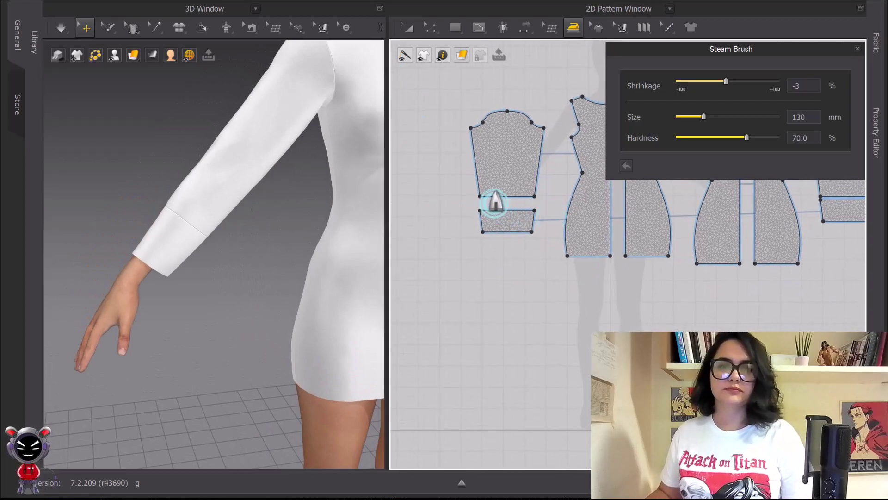
scroll(493, 203, "up", 5)
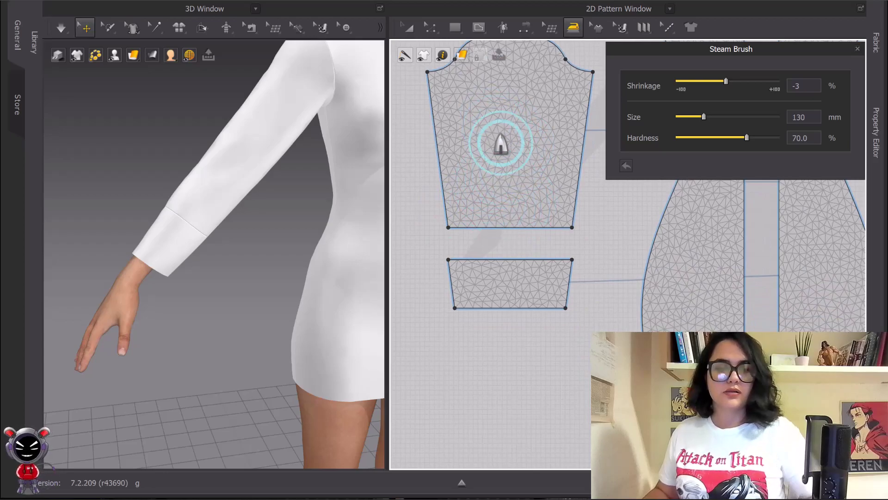
key("space")
key("n")
left_click(532, 227)
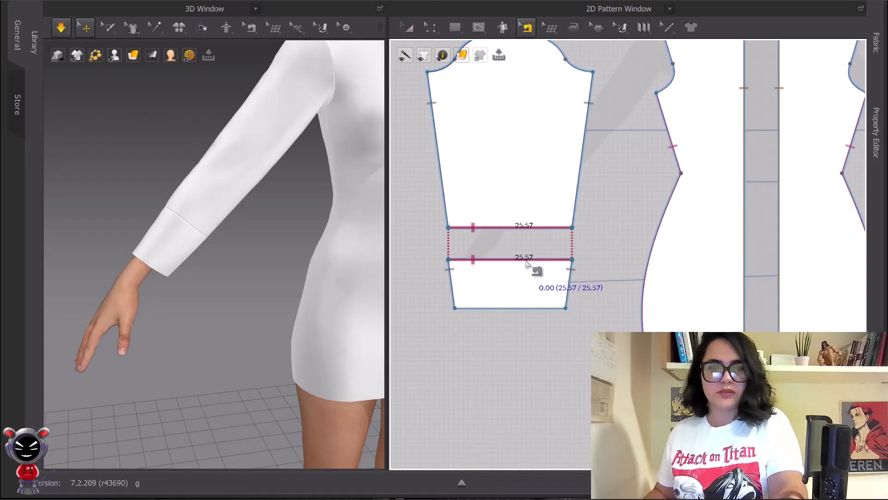
right_click(526, 262)
left_click(579, 326)
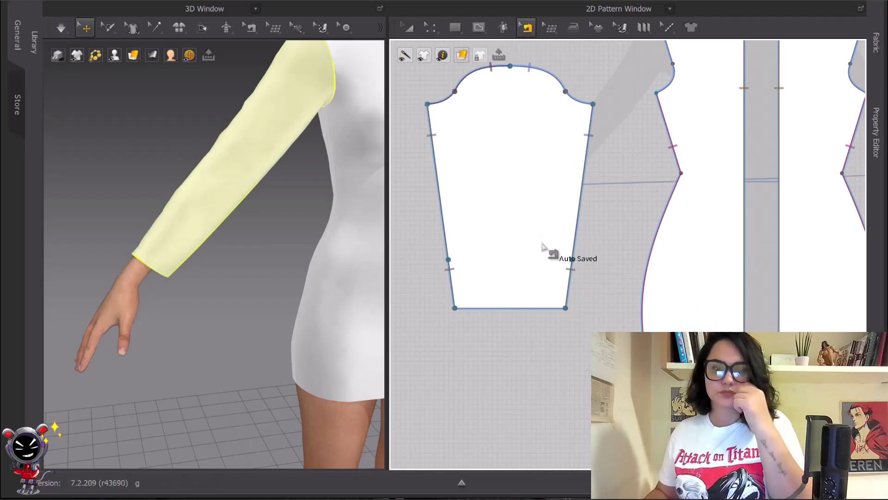
Delete the two leftover points on the merged sleeve's side edges at the former cuff seam
key("z")
left_click_drag(420, 246, 597, 279)
left_click(597, 279)
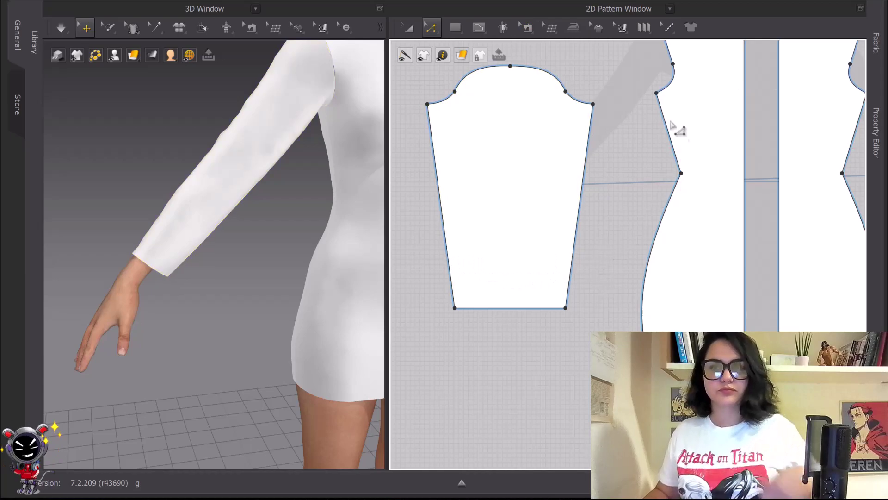
Steam the lower half of the merged sleeve at -3 % shrinkage in repeated brush strokes, simulating the garment between passes
left_click(527, 27)
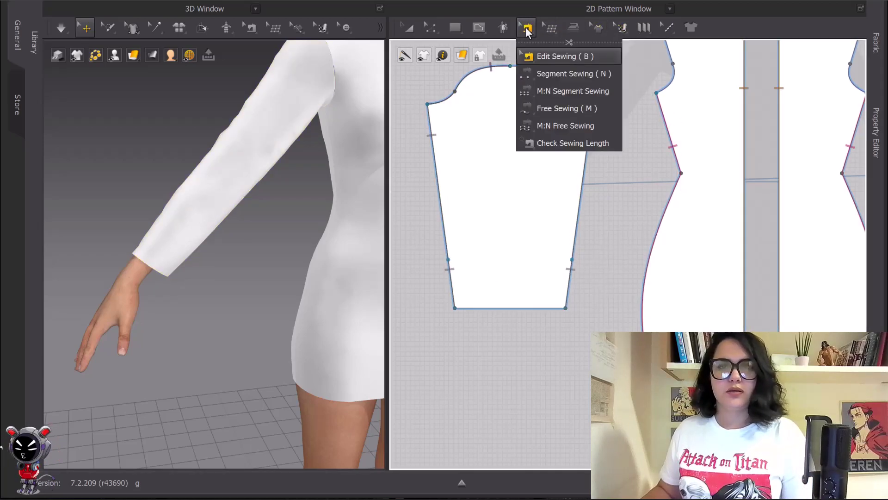
left_click(573, 28)
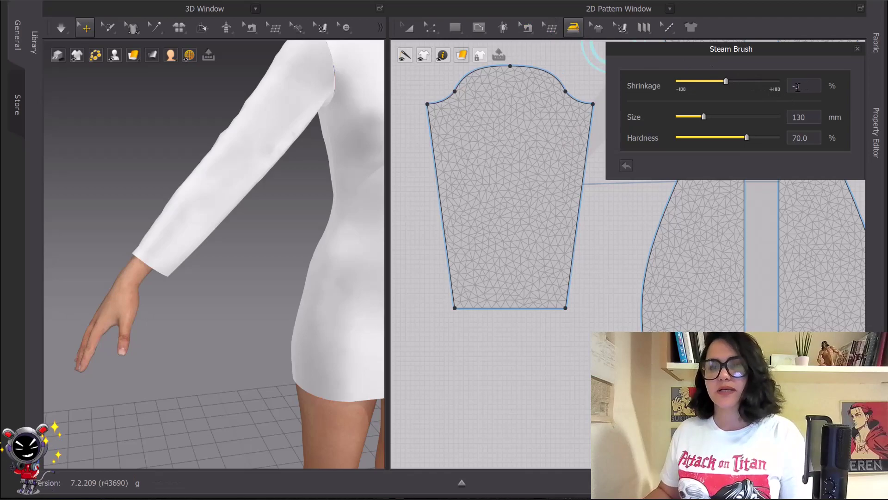
mouse_move(478, 252)
left_mouse_down()
mouse_move(531, 254)
mouse_move(475, 278)
mouse_move(537, 291)
mouse_move(488, 254)
mouse_move(531, 268)
mouse_move(483, 242)
mouse_move(555, 244)
mouse_move(493, 238)
mouse_move(526, 254)
mouse_move(523, 278)
mouse_move(502, 250)
mouse_move(519, 248)
mouse_move(512, 278)
mouse_move(508, 264)
mouse_move(527, 254)
mouse_move(531, 279)
mouse_move(549, 277)
mouse_move(527, 287)
left_mouse_up()
left_click(62, 27)
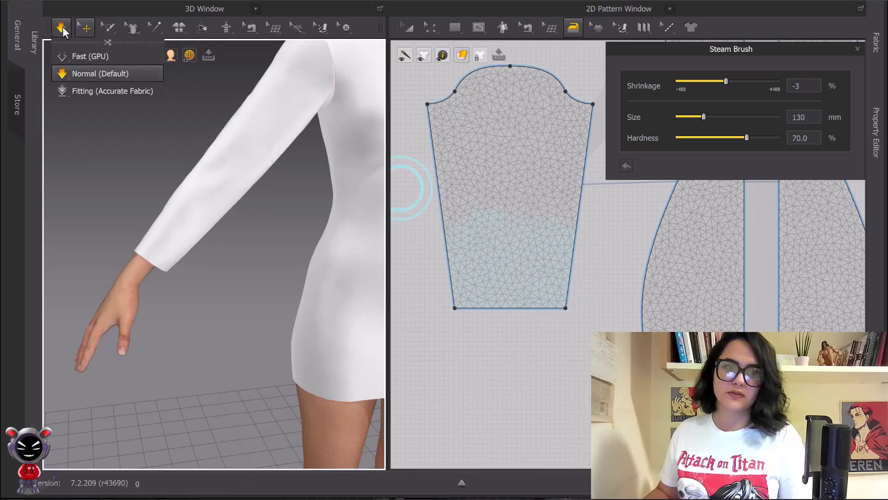
mouse_move(557, 264)
left_mouse_down()
mouse_move(478, 231)
mouse_move(570, 259)
mouse_move(532, 283)
left_mouse_up()
left_click(60, 28)
mouse_move(447, 244)
left_mouse_down()
mouse_move(531, 251)
mouse_move(515, 278)
mouse_move(450, 254)
left_mouse_up()
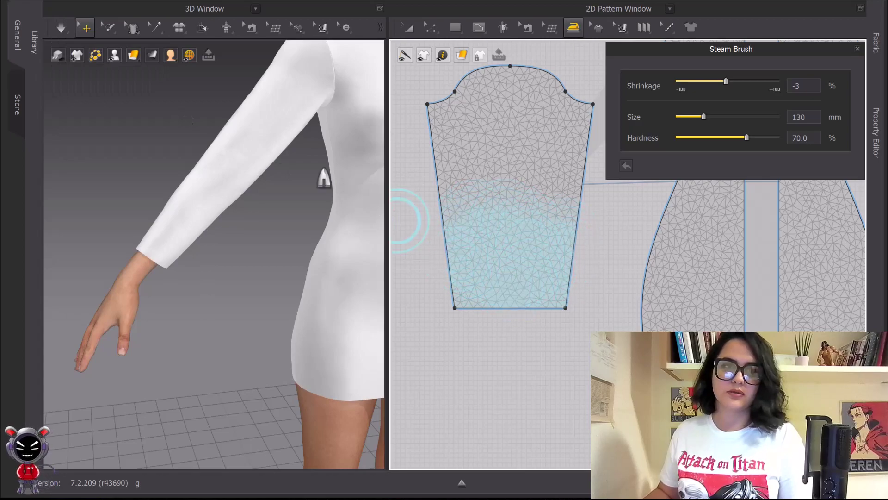
left_click(61, 28)
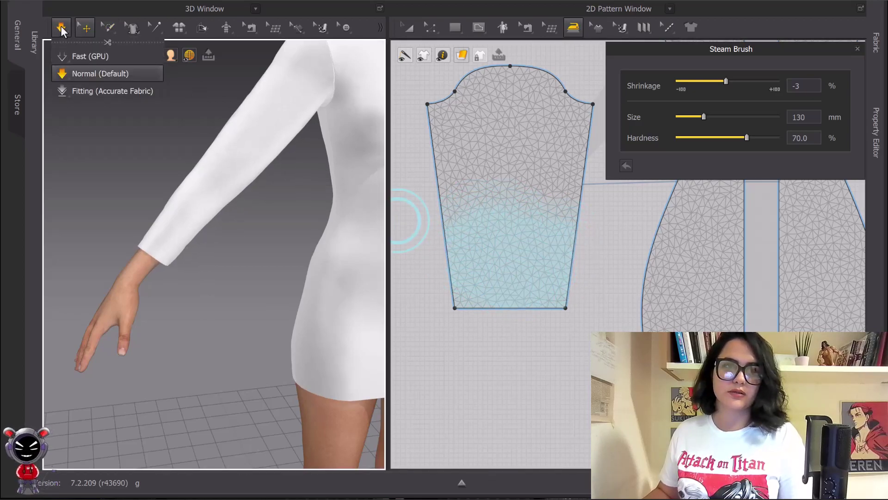
mouse_move(555, 243)
left_mouse_down()
mouse_move(581, 248)
mouse_move(554, 291)
mouse_move(462, 288)
left_mouse_up()
left_click(61, 29)
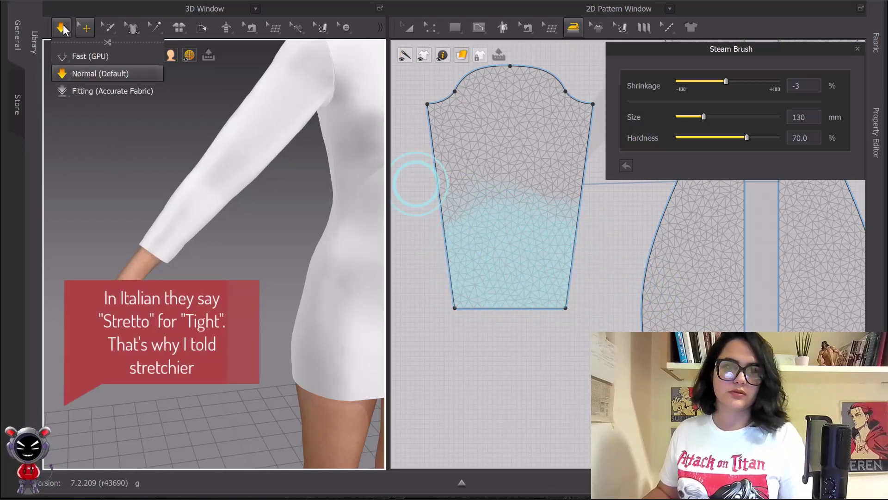
mouse_move(539, 246)
left_mouse_down()
mouse_move(466, 212)
mouse_move(533, 245)
mouse_move(529, 282)
mouse_move(535, 263)
mouse_move(475, 243)
mouse_move(508, 250)
left_mouse_up()
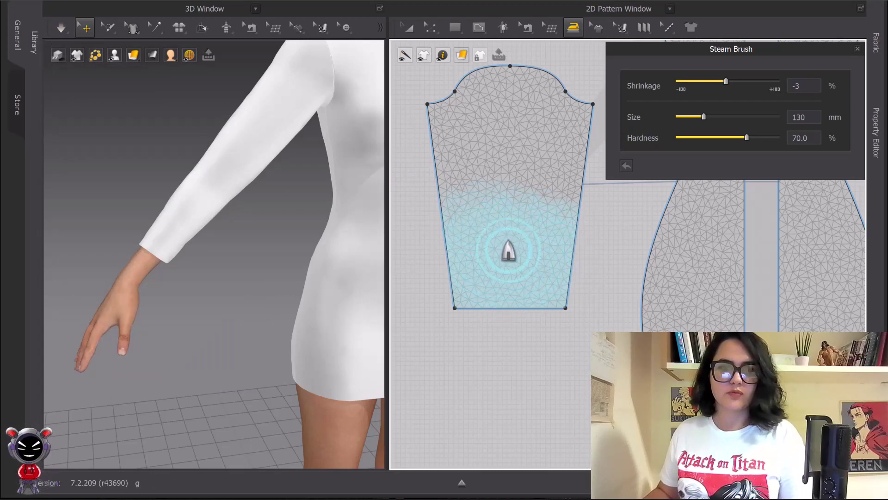
Remove all steam from the patterns and simulate the garment
right_click(511, 246)
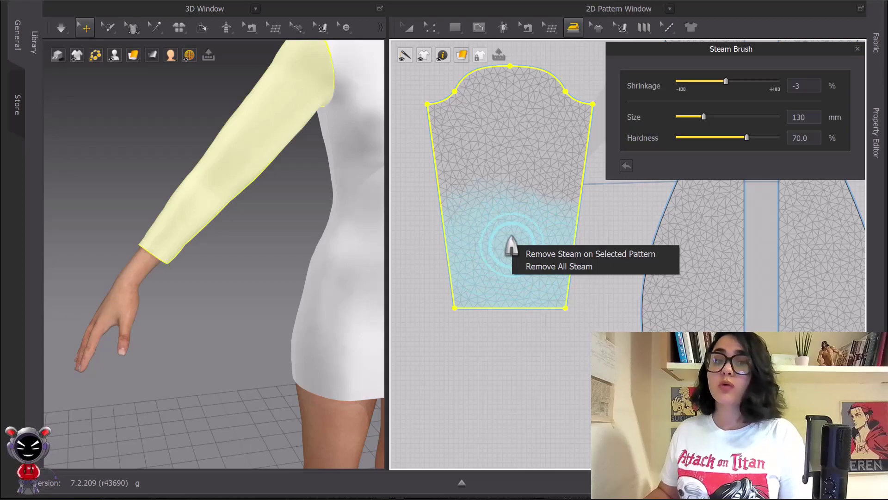
left_click(549, 266)
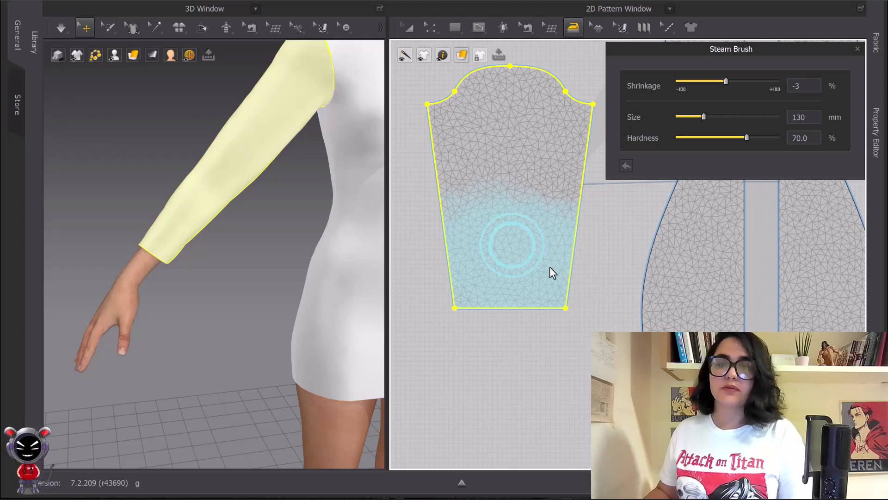
left_click(61, 28)
left_click(60, 28)
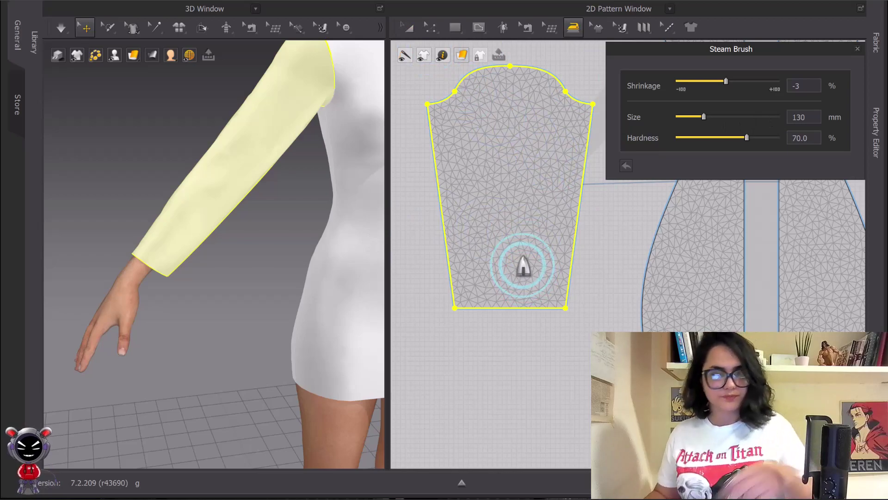
Select the hem line of the merged sleeve with the pattern editing tool
key("z")
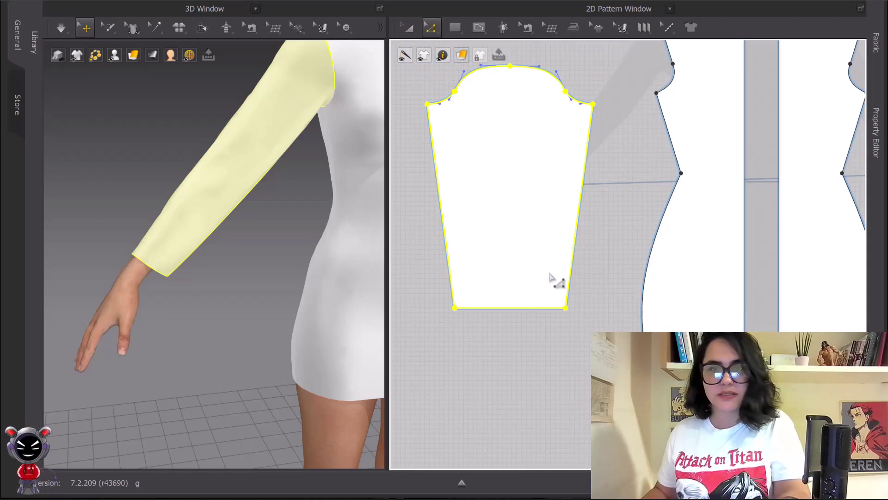
left_click(525, 314)
right_click(524, 315)
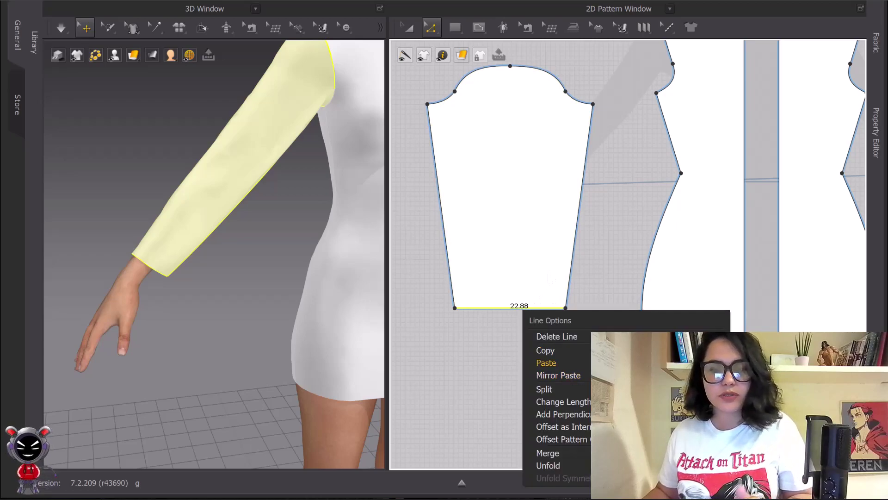
left_click(543, 425)
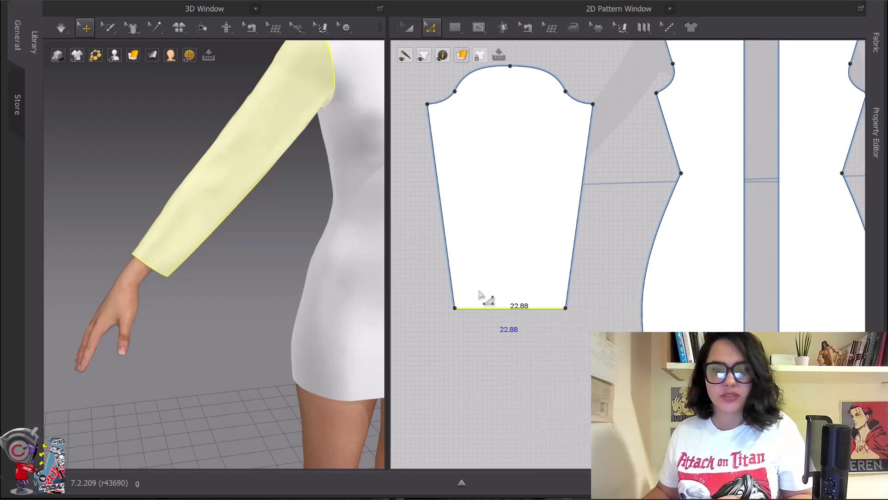
right_click(488, 310)
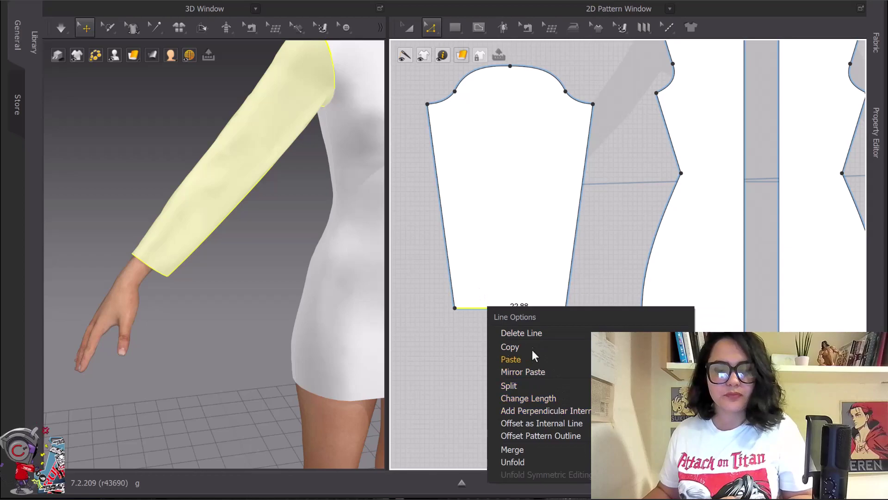
left_click(535, 385)
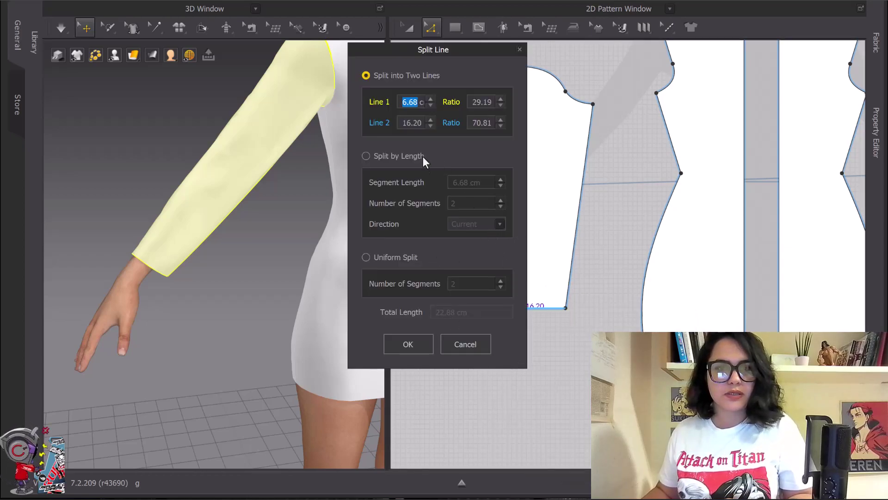
left_click(520, 50)
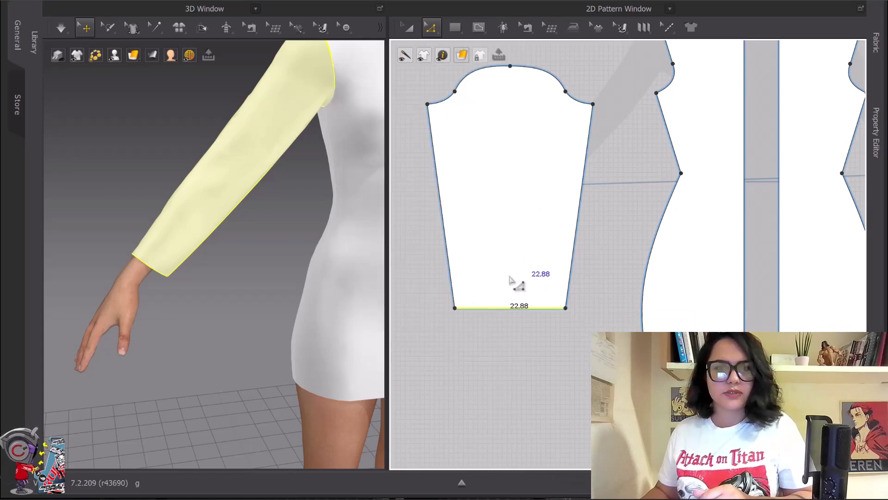
Offset the sleeve's hem line as an internal line at a distance of 2 cm
right_click(499, 310)
left_click(565, 424)
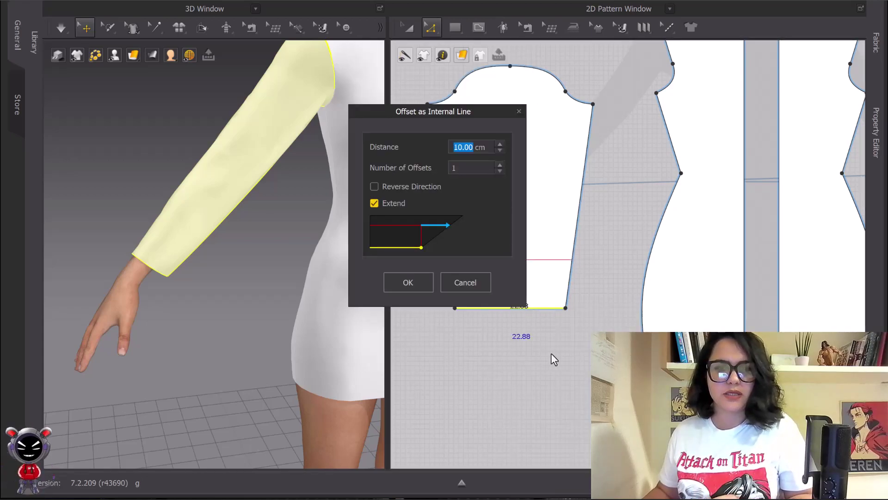
type("2")
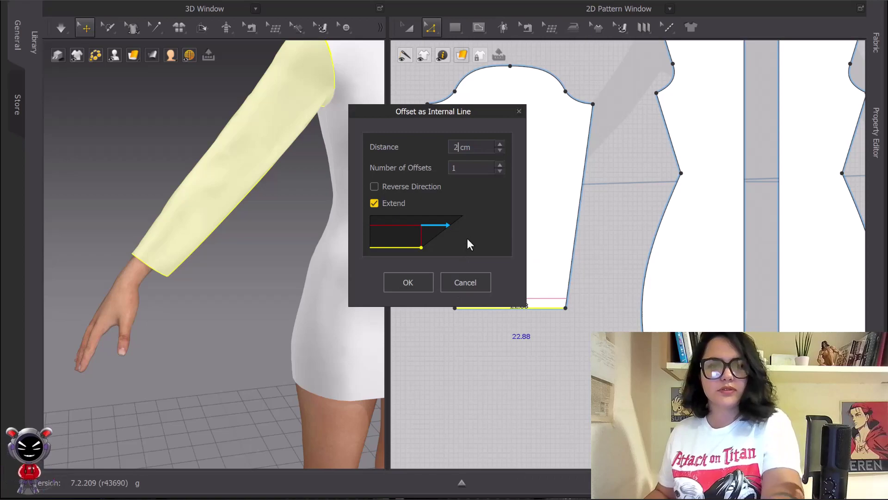
left_click(413, 284)
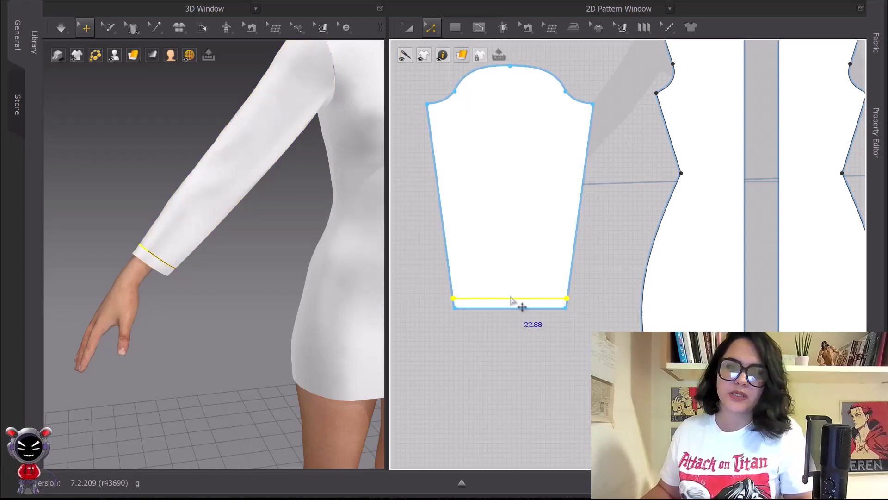
Cut and sew the sleeve along the new internal line and move the separated cuff strip farther below the sleeve
right_click(538, 299)
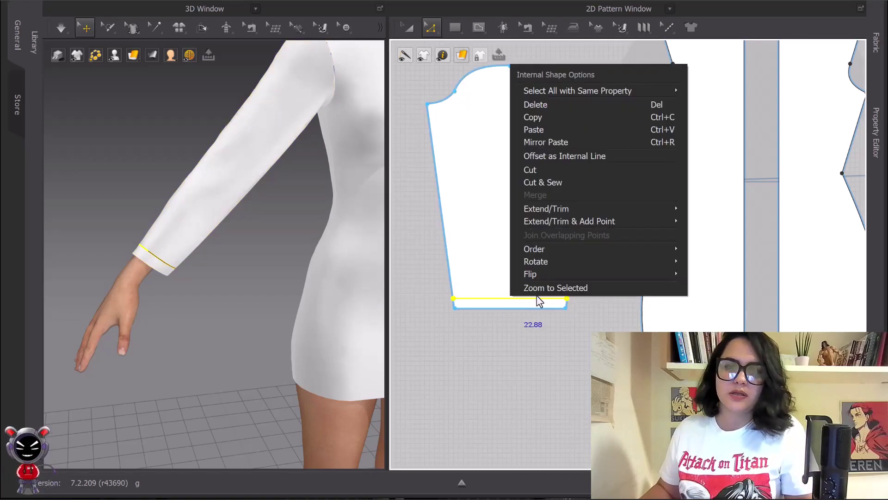
left_click(550, 182)
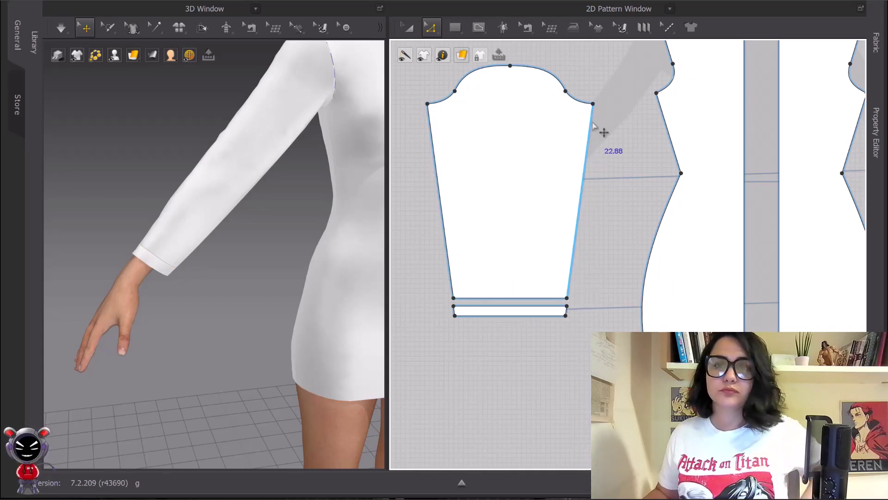
left_click(573, 27)
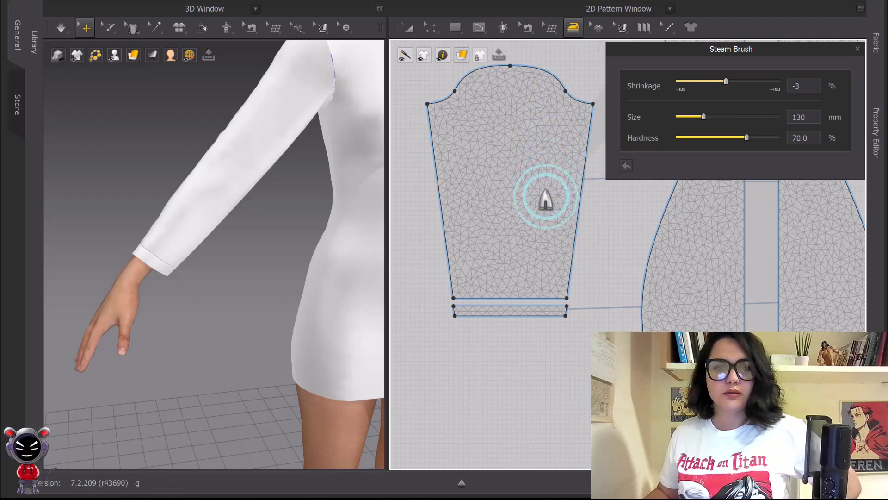
left_click(409, 28)
left_click_drag(528, 319, 529, 357)
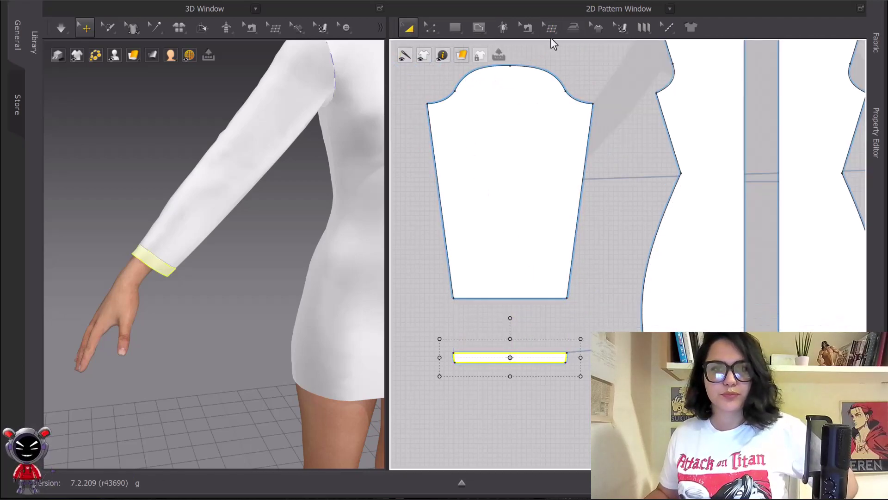
Steam successive horizontal bands up the sleeve from its lower edge at 42 %, 29 % and 6 % shrinkage
left_click(573, 27)
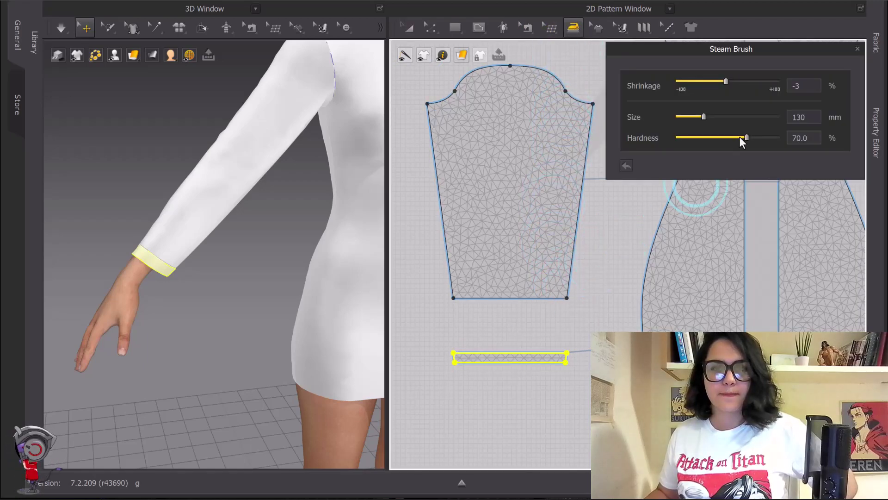
left_click_drag(726, 81, 748, 79)
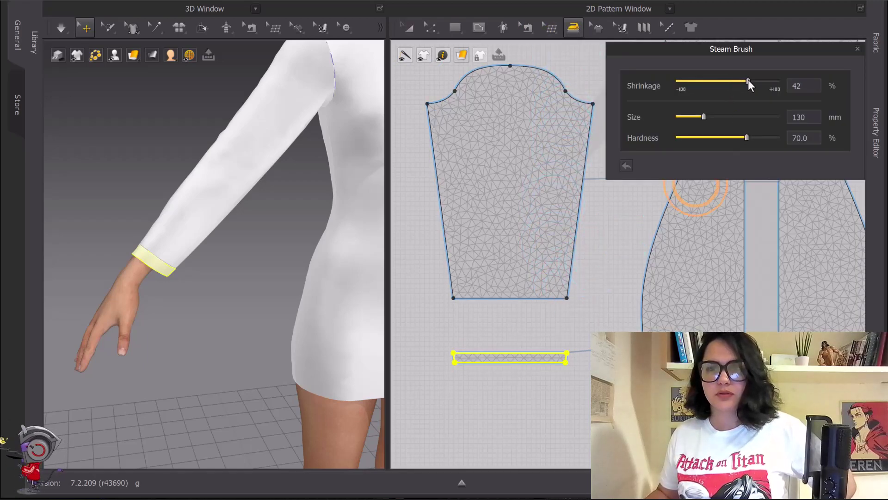
mouse_move(487, 266)
left_mouse_down()
mouse_move(523, 274)
mouse_move(470, 277)
mouse_move(555, 281)
mouse_move(599, 211)
left_mouse_up()
left_click_drag(747, 81, 742, 81)
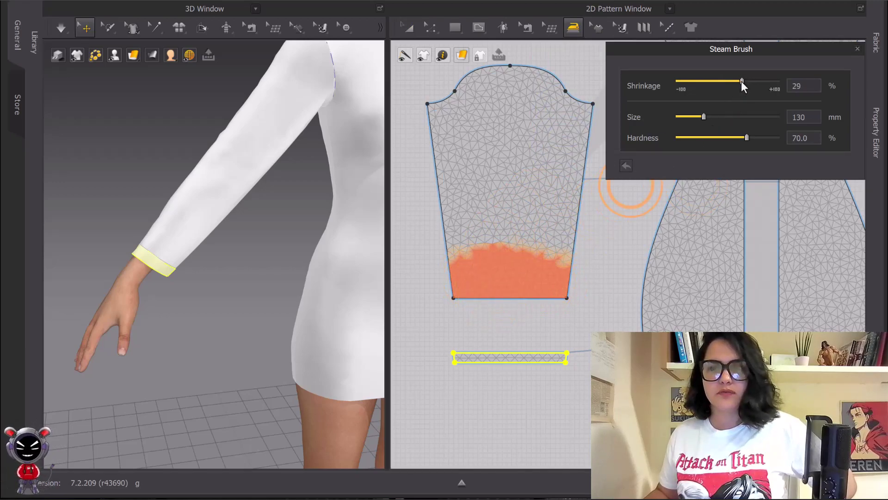
mouse_move(531, 251)
left_mouse_down()
mouse_move(540, 234)
mouse_move(456, 231)
mouse_move(521, 224)
left_mouse_up()
left_click_drag(743, 81, 731, 82)
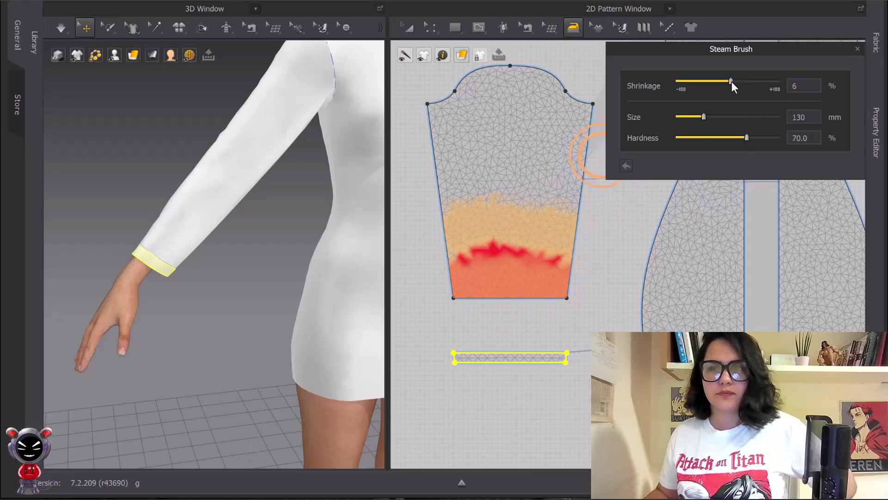
mouse_move(535, 172)
left_mouse_down()
mouse_move(550, 166)
mouse_move(473, 172)
mouse_move(574, 173)
mouse_move(481, 172)
mouse_move(563, 168)
mouse_move(507, 164)
mouse_move(560, 172)
mouse_move(535, 172)
left_mouse_up()
left_click_drag(454, 172, 573, 180)
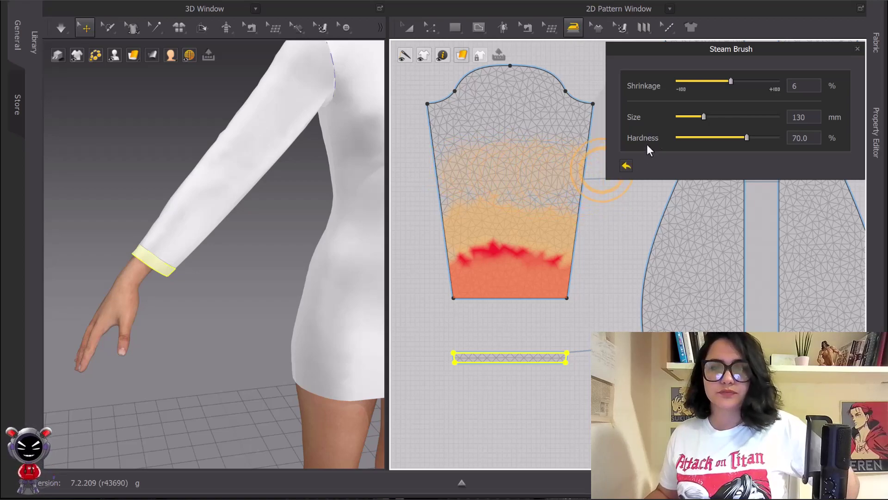
Steam over the sleeve's middle bands at 15 % shrinkage in repeated overlapping strokes
left_click_drag(735, 80, 737, 82)
mouse_move(567, 179)
left_mouse_down()
mouse_move(495, 174)
mouse_move(558, 184)
left_mouse_up()
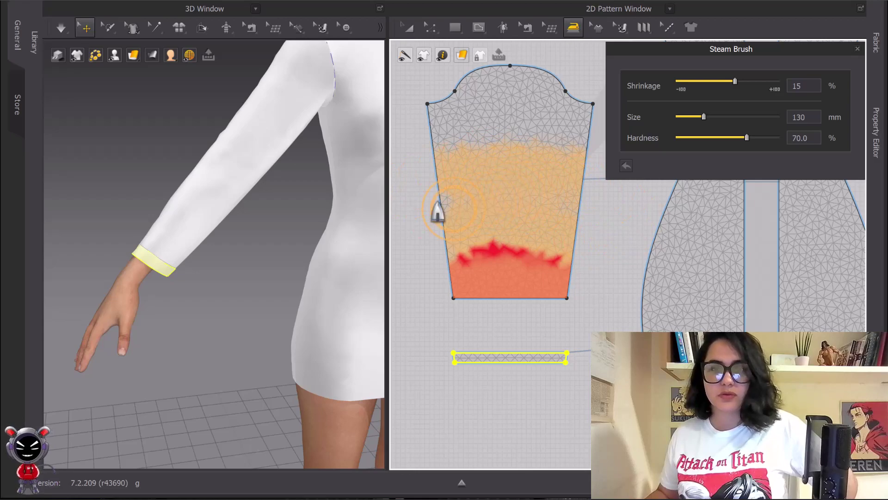
left_click_drag(405, 187, 597, 182)
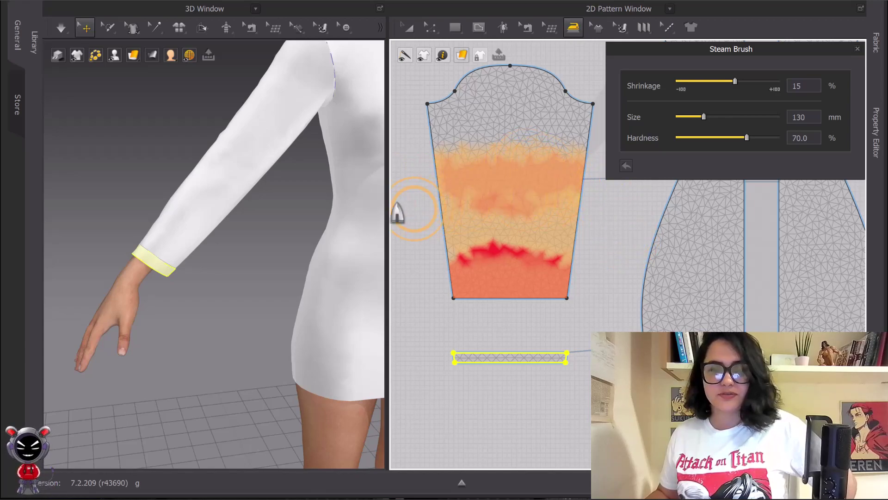
left_click_drag(417, 200, 549, 200)
left_click_drag(407, 222, 551, 214)
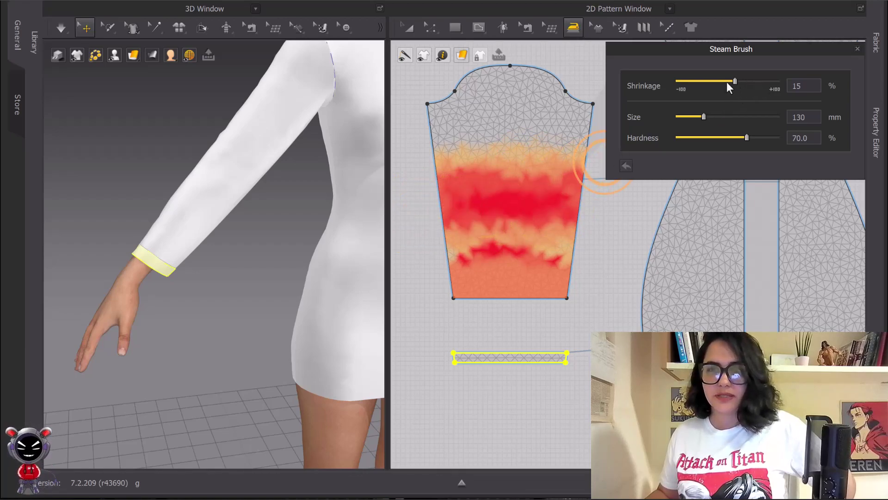
Steam the middle and lower sleeve at 74 % shrinkage, then remove all steam from the patterns
mouse_move(573, 195)
left_mouse_down()
mouse_move(481, 214)
mouse_move(529, 277)
mouse_move(533, 223)
left_mouse_up()
right_click(533, 224)
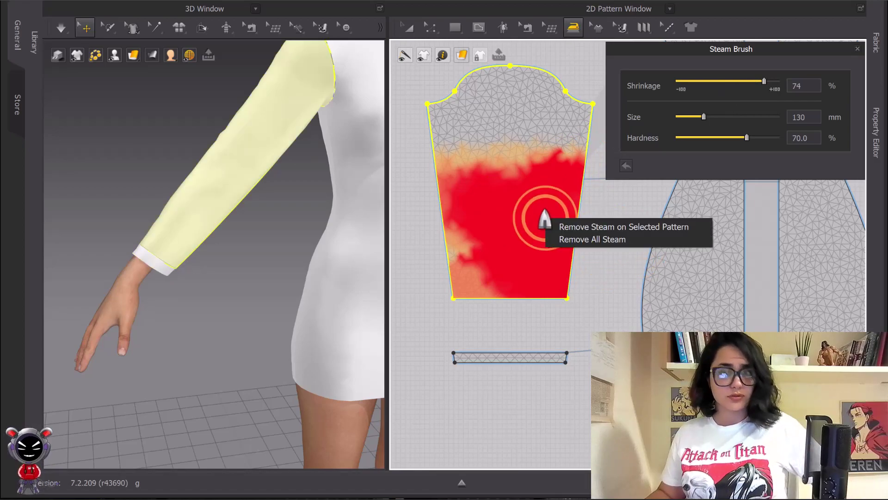
left_click(593, 241)
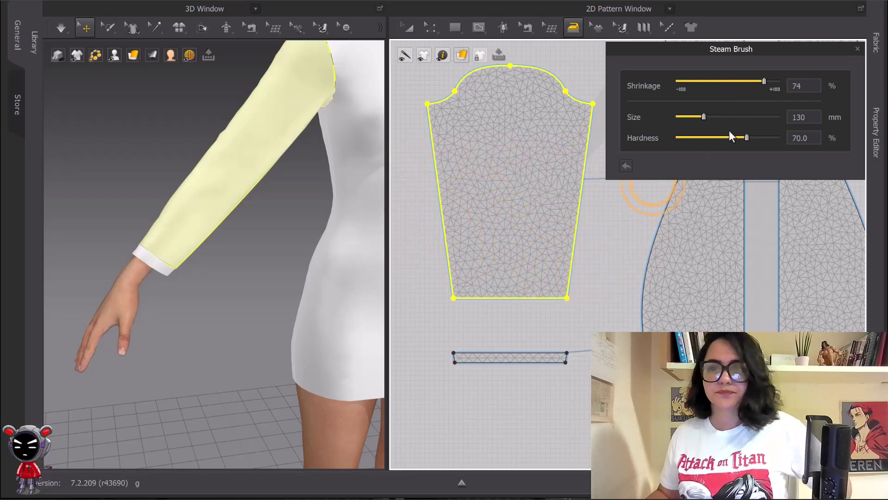
Steam the lower part of the sleeve at 33 % shrinkage in two passes, simulating the garment after each
left_click_drag(763, 80, 749, 83)
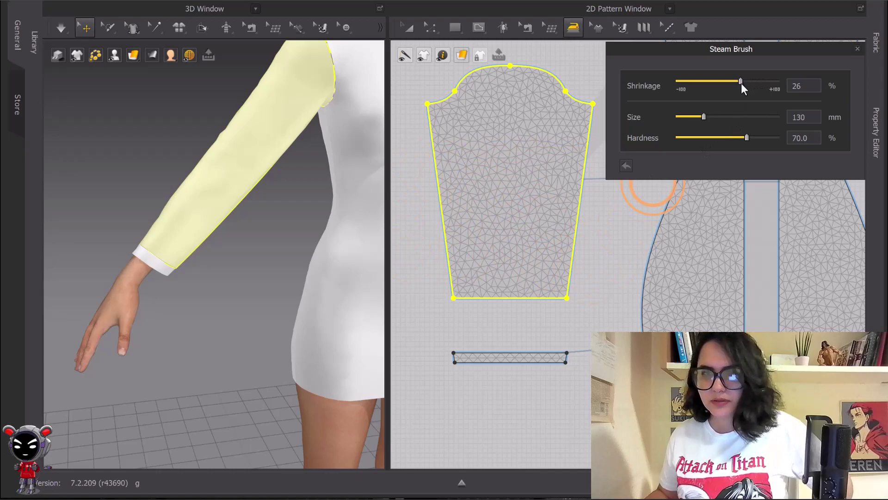
mouse_move(565, 264)
left_mouse_down()
mouse_move(492, 274)
mouse_move(483, 252)
mouse_move(459, 237)
left_mouse_up()
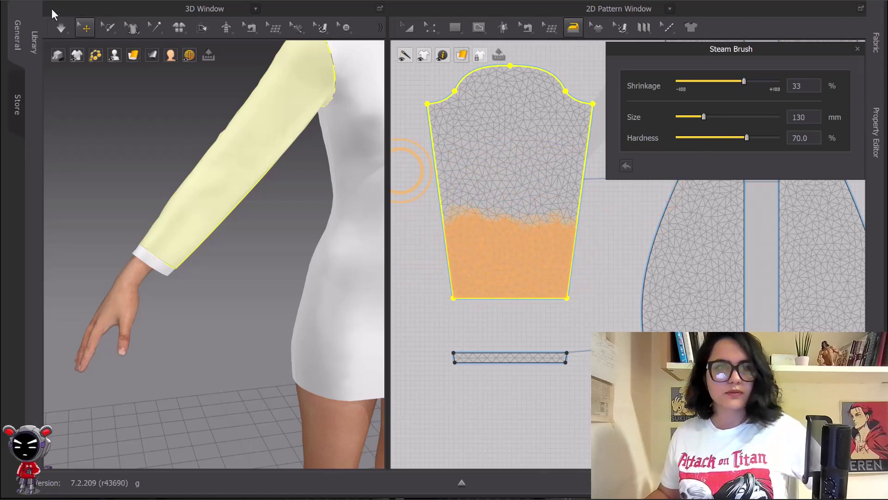
left_click(62, 26)
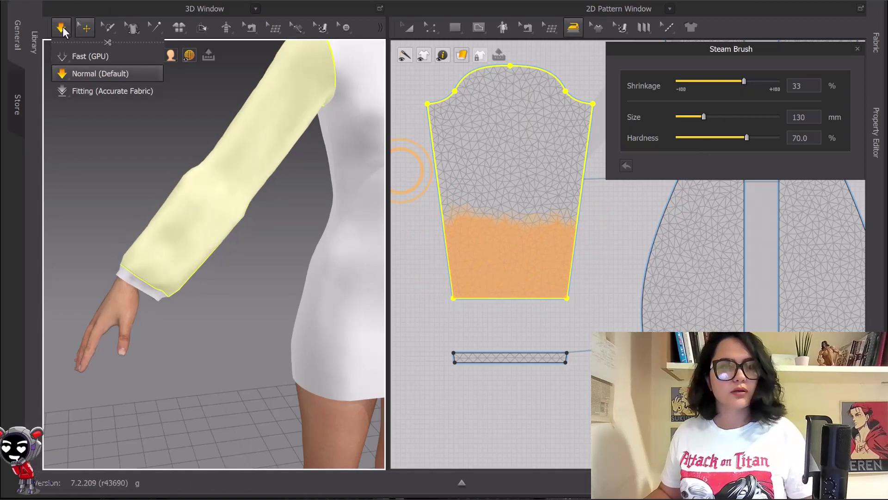
left_click(62, 26)
mouse_move(554, 270)
left_mouse_down()
mouse_move(444, 278)
mouse_move(448, 284)
mouse_move(440, 259)
mouse_move(412, 250)
left_mouse_up()
left_click(63, 27)
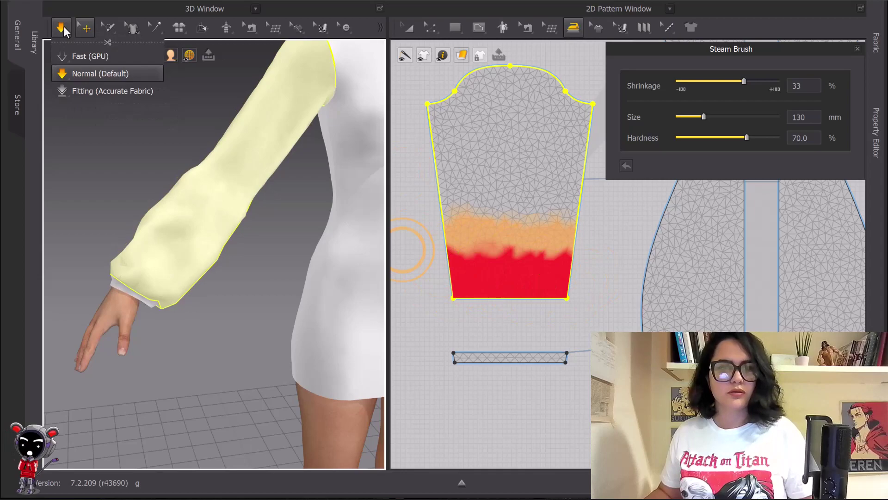
left_click(63, 26)
Intensify the steam and extend it toward mid-sleeve in two more passes at 33 % shrinkage, simulating after each
mouse_move(531, 261)
left_mouse_down()
mouse_move(483, 264)
mouse_move(474, 280)
mouse_move(549, 280)
left_mouse_up()
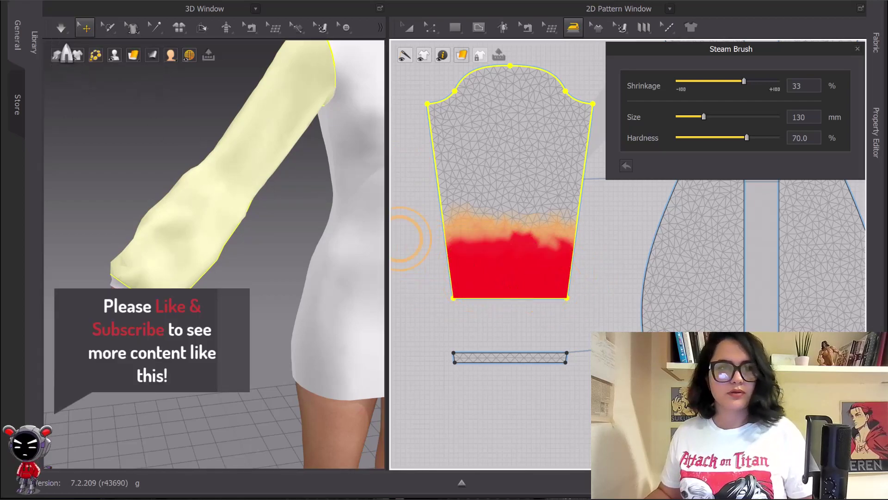
left_click(60, 25)
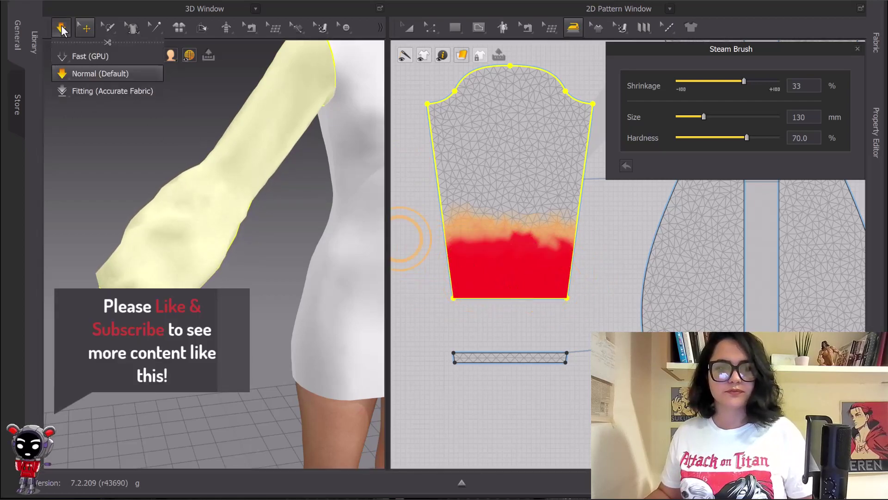
left_click(63, 30)
scroll(259, 237, "down", 5)
left_click_drag(565, 220, 403, 214)
left_click(61, 28)
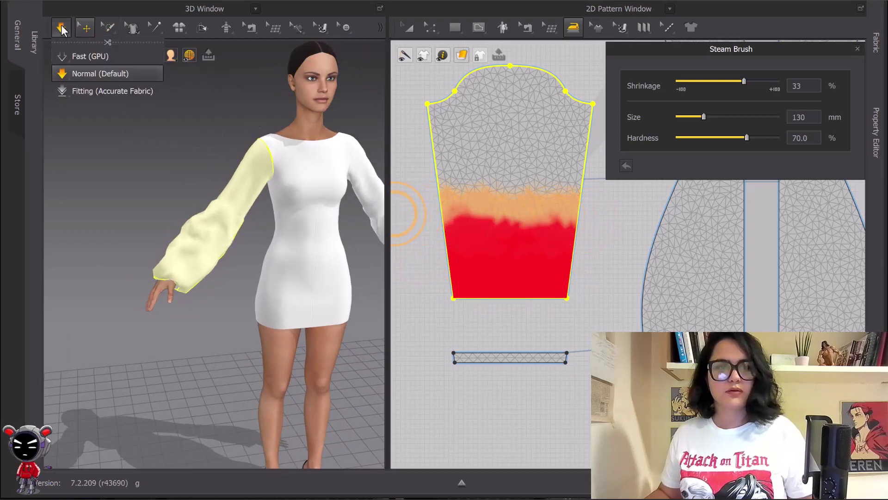
left_click(62, 29)
Switch to the Edit Pattern tool and select the sleeve on the avatar's left arm during a short simulation
scroll(259, 250, "down", 5)
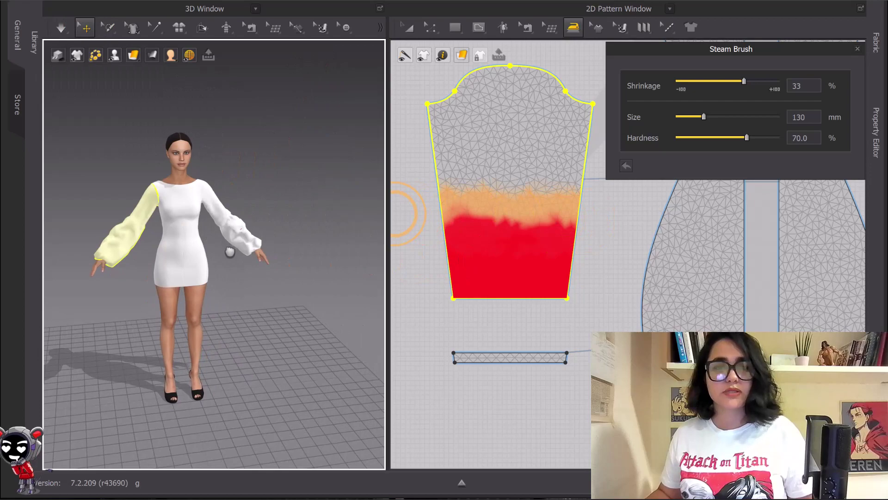
scroll(230, 251, "up", 5)
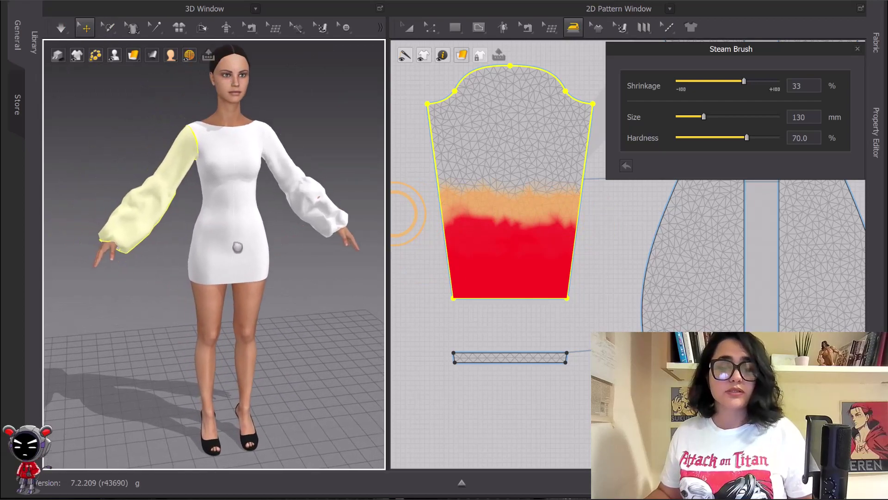
scroll(259, 239, "down", 1)
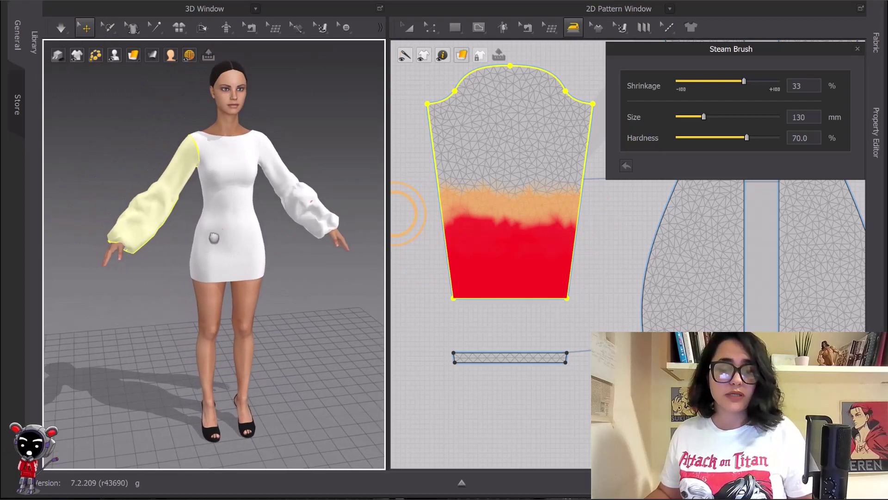
left_click(431, 28)
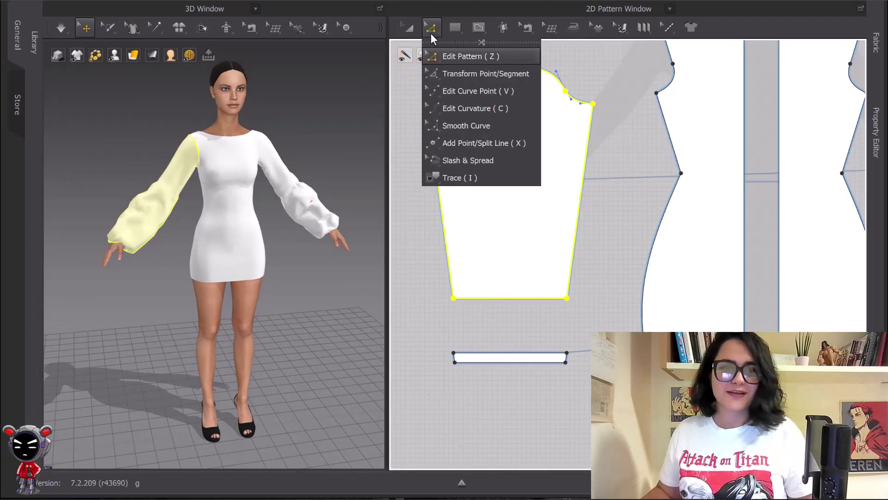
scroll(235, 193, "down", 3)
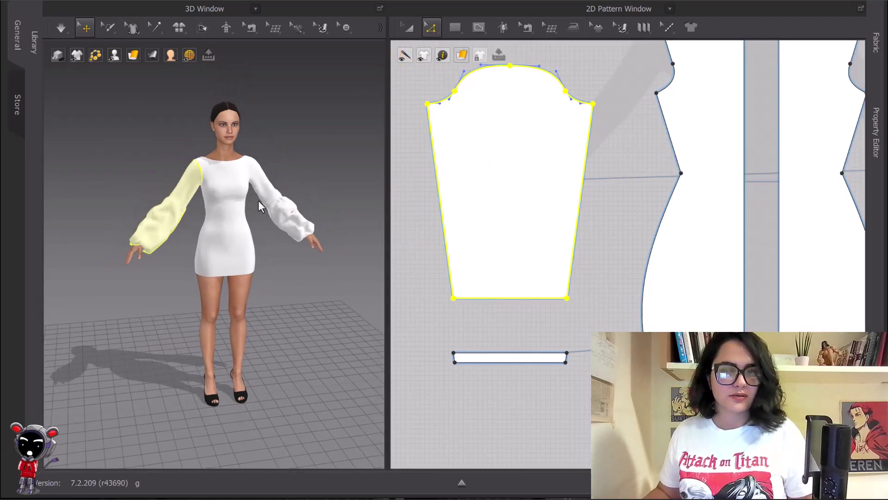
scroll(252, 204, "up", 1)
right_click_drag(271, 219, 250, 246)
scroll(237, 227, "up", 2)
key("space")
left_click(289, 206)
key("space")
scroll(205, 239, "down", 2)
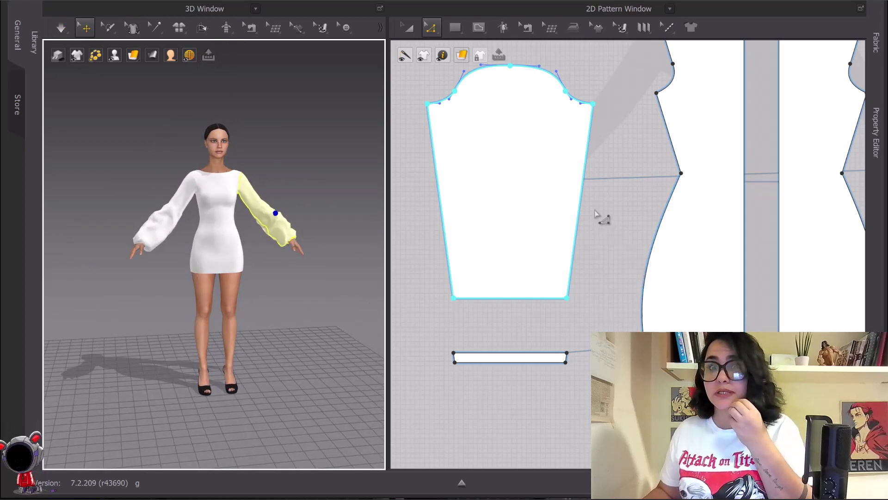
scroll(597, 213, "down", 3)
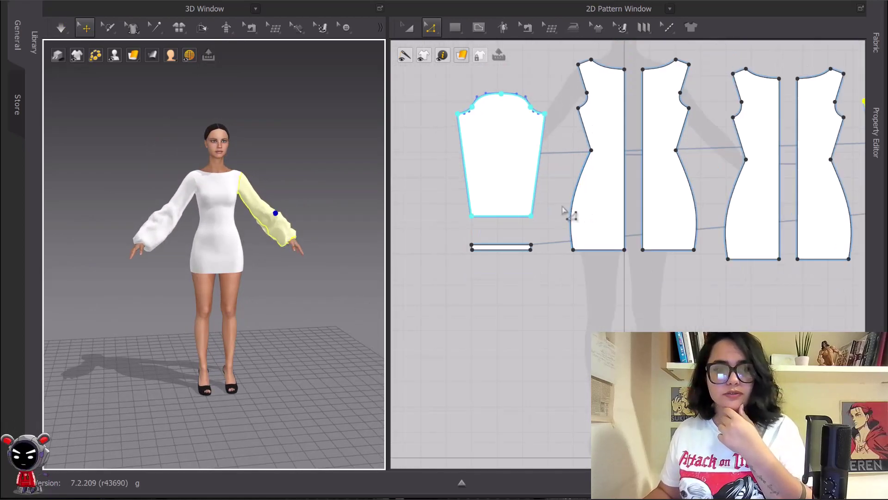
right_click_drag(563, 210, 539, 246)
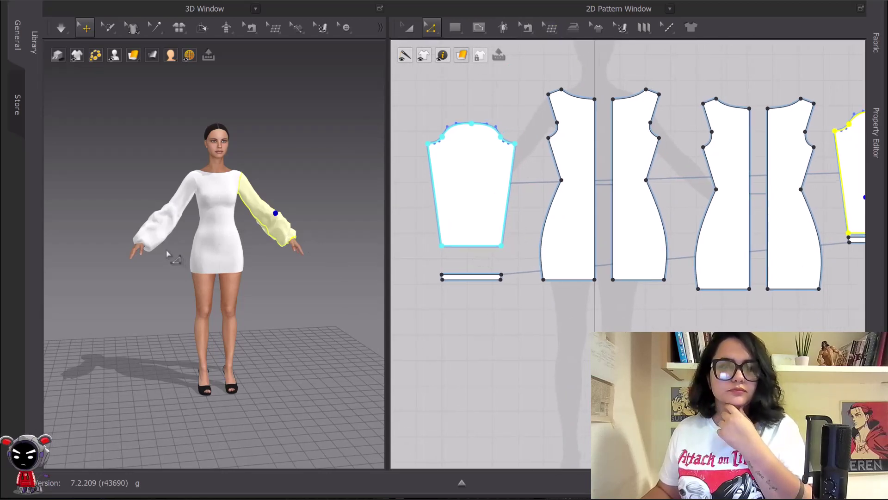
scroll(171, 255, "up", 5)
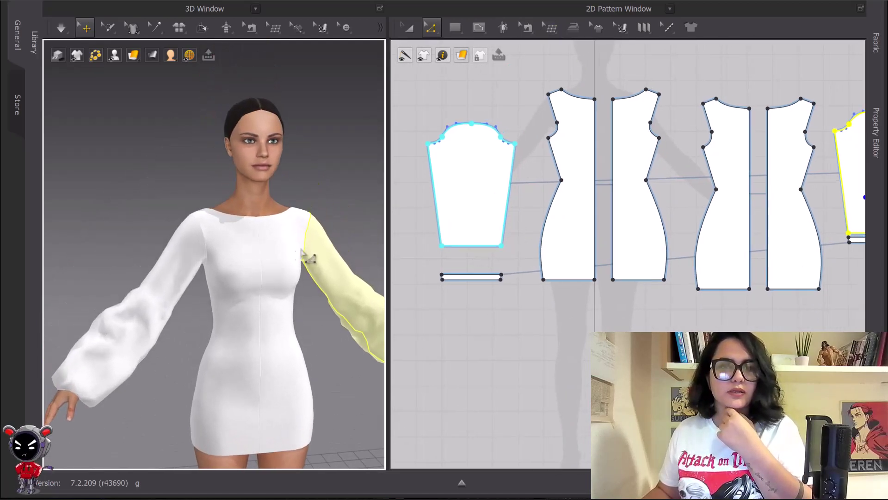
scroll(296, 255, "down", 5)
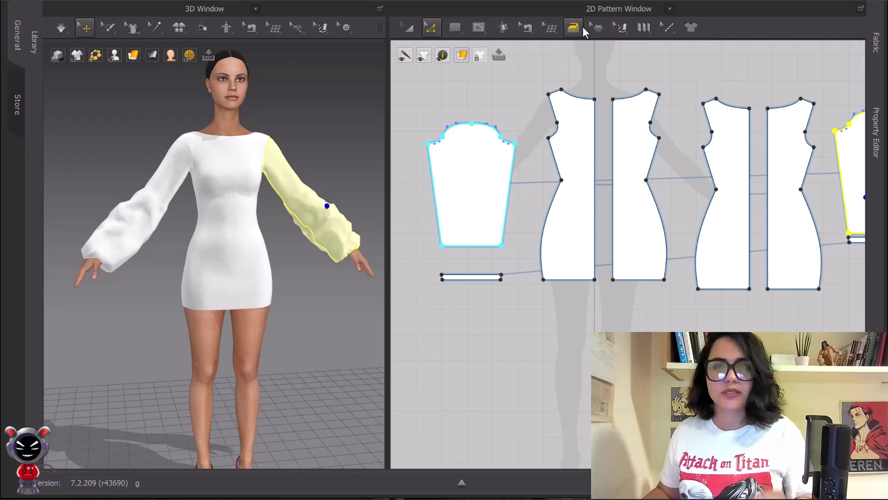
mouse_move(430, 28)
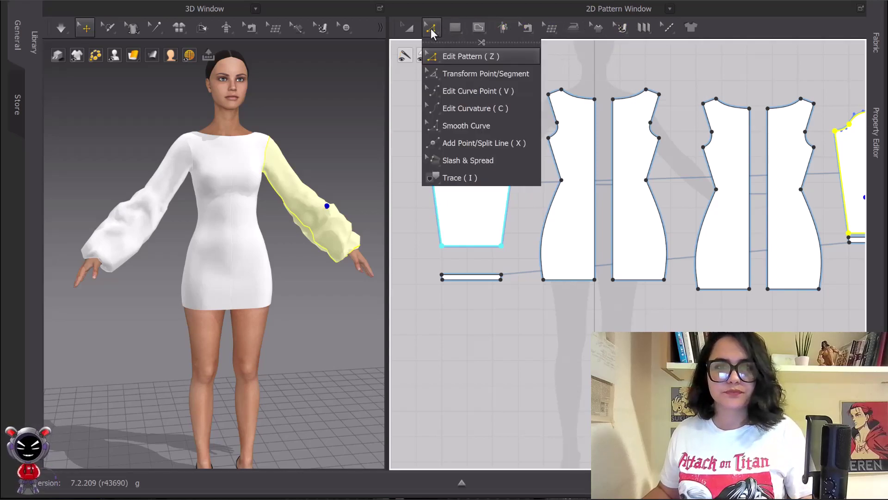
Slash the front dress panel from neckline to hem, spread its side outward to flare the skirt, and simulate the garment
left_click(457, 160)
left_click(576, 97)
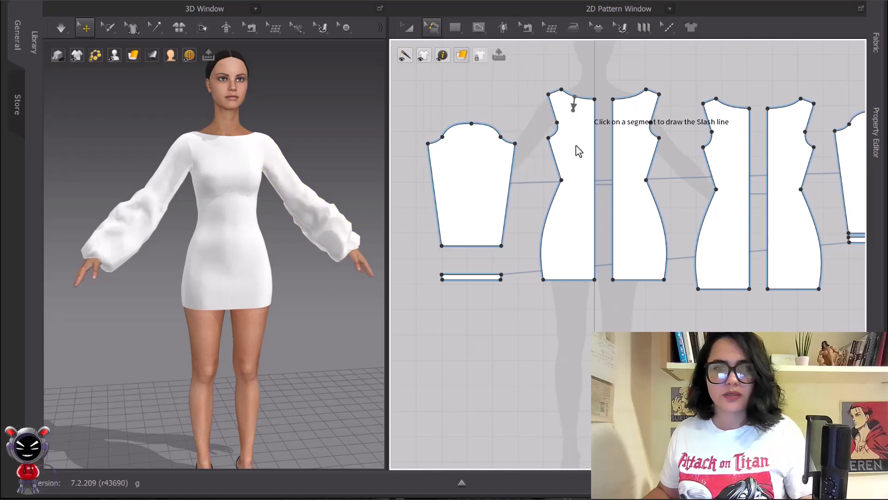
left_click(576, 280)
left_click_drag(571, 280, 528, 277)
left_click(59, 29)
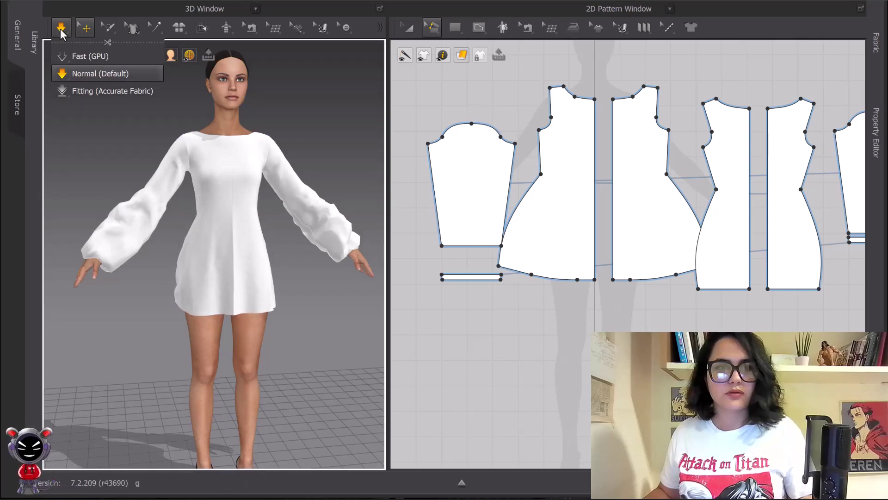
left_click(60, 29)
Simulate the flared dress again while pulling on the front skirt, and stop to inspect it closely
scroll(224, 267, "up", 5)
right_click_drag(224, 268, 276, 258)
key("space")
left_click_drag(283, 248, 297, 252)
key("space")
right_click_drag(313, 243, 278, 239)
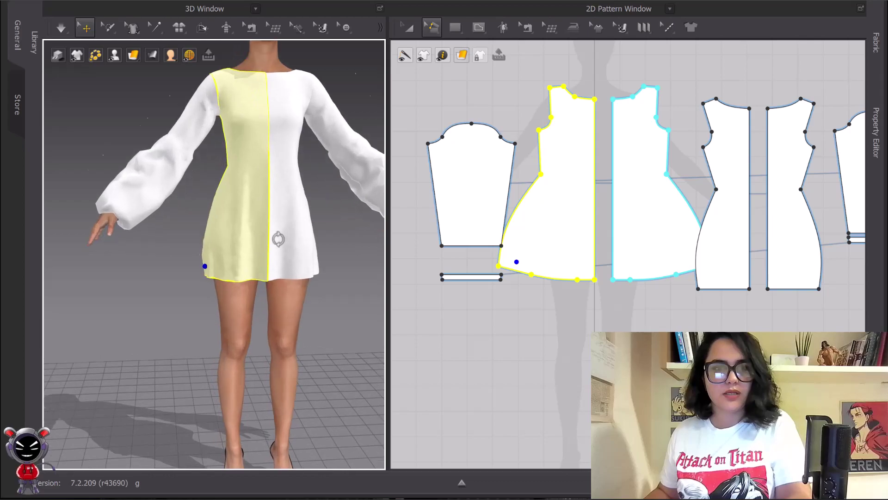
scroll(266, 239, "up", 2)
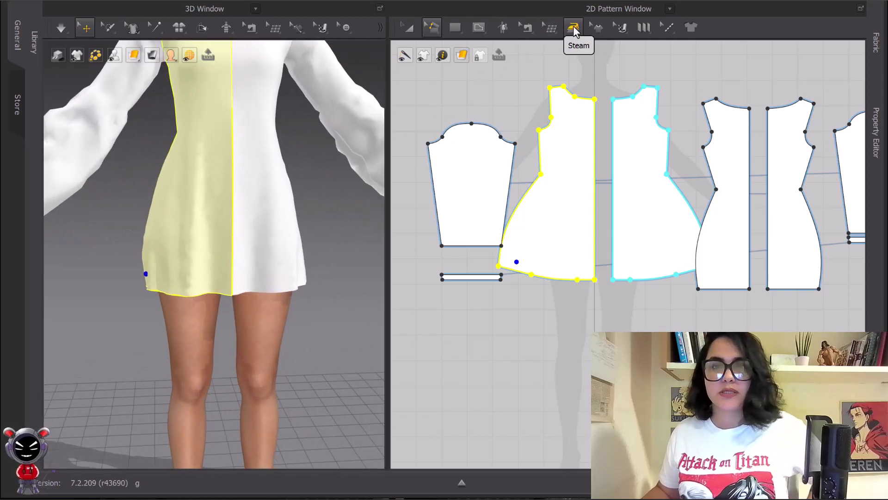
Steam the outer part of the front skirt at -32 % shrinkage and simulate the garment briefly
left_click(573, 28)
left_click_drag(743, 82, 711, 82)
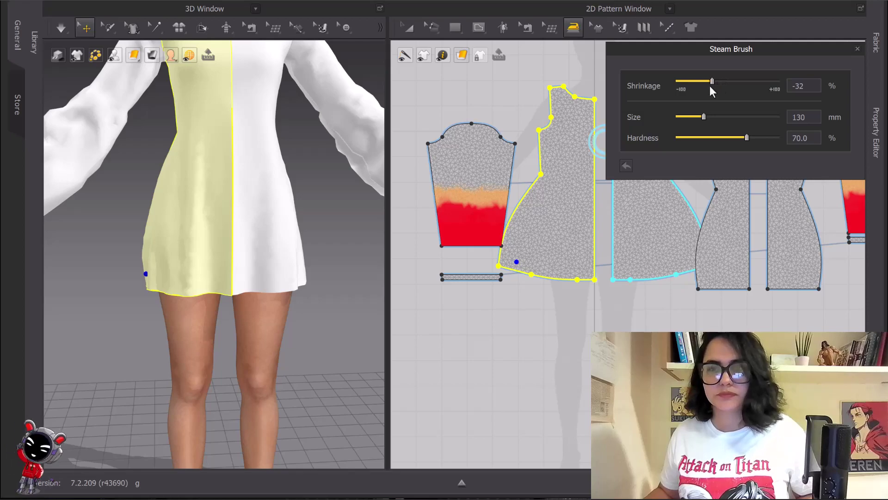
mouse_move(526, 248)
left_mouse_down()
mouse_move(509, 238)
mouse_move(529, 214)
mouse_move(546, 272)
mouse_move(563, 257)
left_mouse_up()
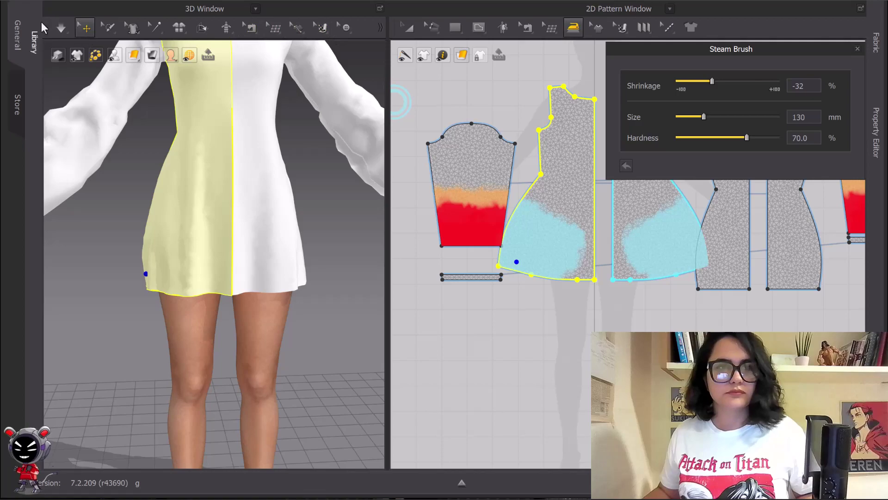
left_click(66, 29)
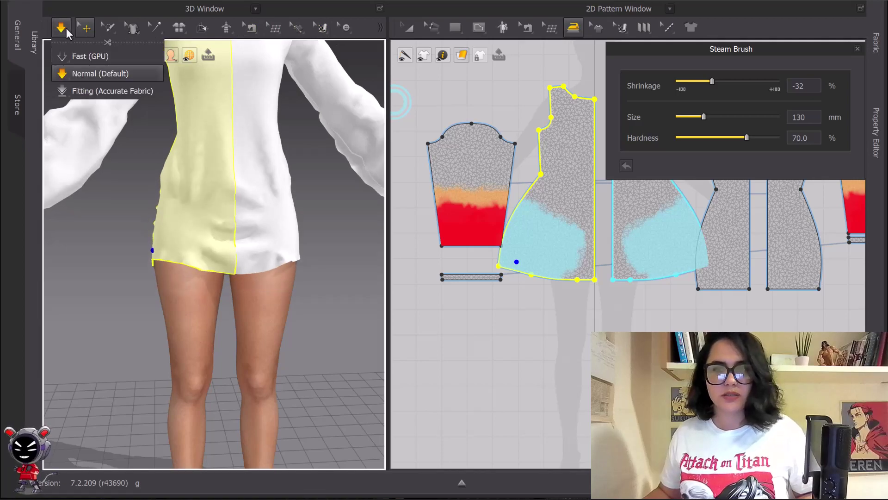
key("space")
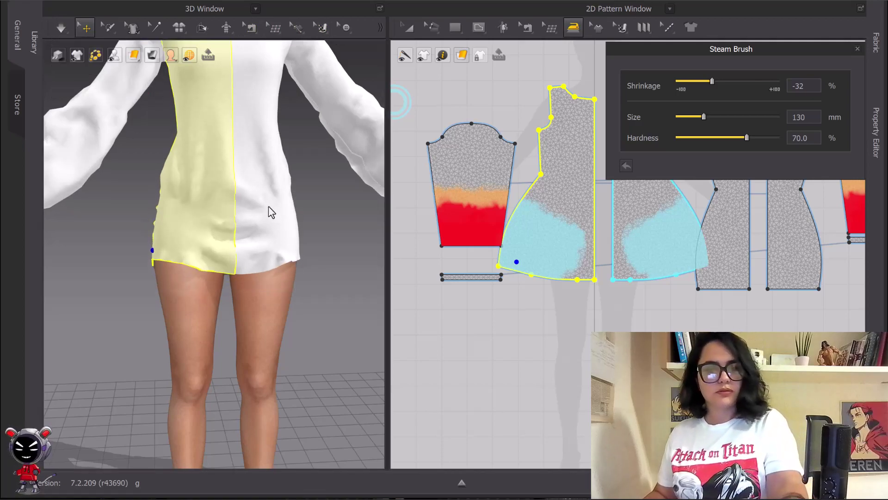
Undo the last simulation, set the brush hardness to 79 %, and remove the steam from the selected front pattern
key("ctrl+z")
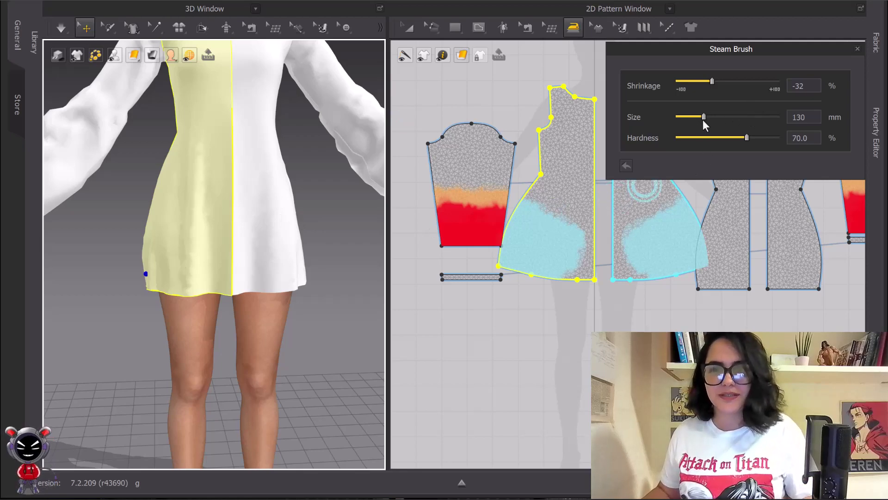
mouse_move(749, 138)
left_mouse_down()
mouse_move(726, 137)
mouse_move(756, 138)
left_mouse_up()
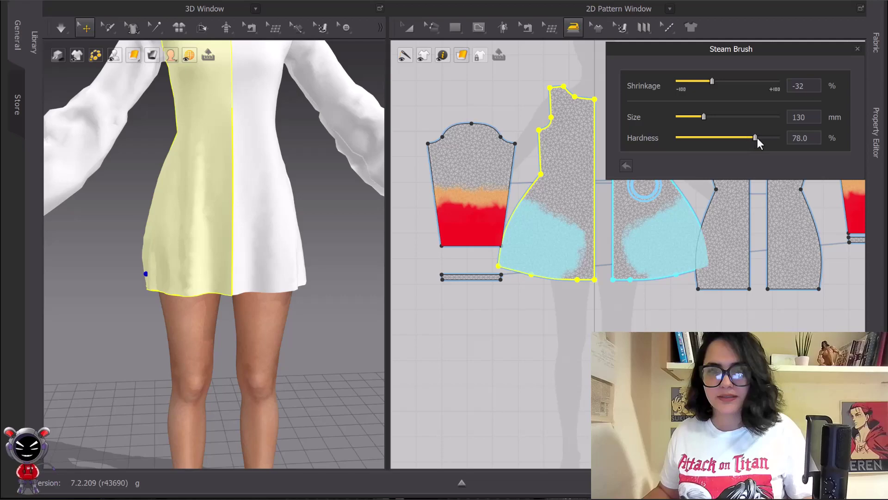
right_click(547, 240)
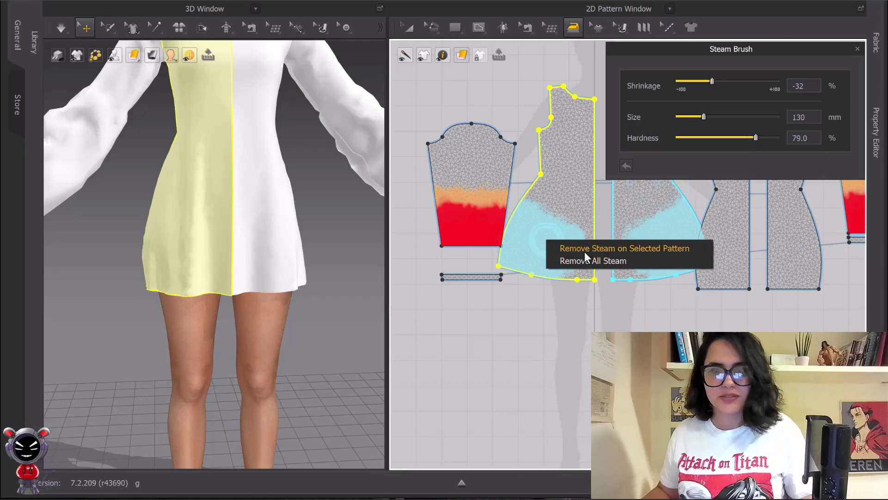
left_click(584, 251)
Steam the full width of the front skirt from hip to hem at -32 % shrinkage and simulate the garment
mouse_move(575, 228)
left_mouse_down()
mouse_move(531, 208)
mouse_move(519, 214)
mouse_move(579, 222)
mouse_move(587, 257)
mouse_move(571, 254)
mouse_move(551, 272)
mouse_move(554, 231)
mouse_move(523, 238)
mouse_move(500, 274)
left_mouse_up()
left_click(135, 54)
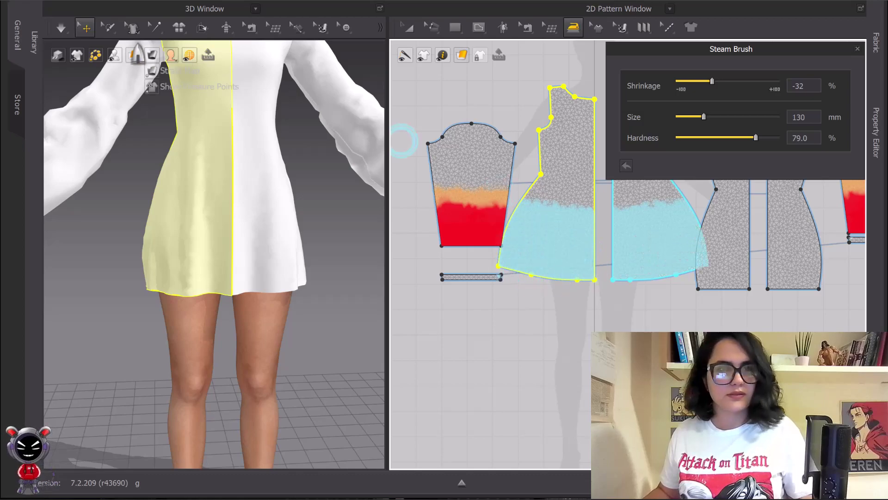
left_click(60, 28)
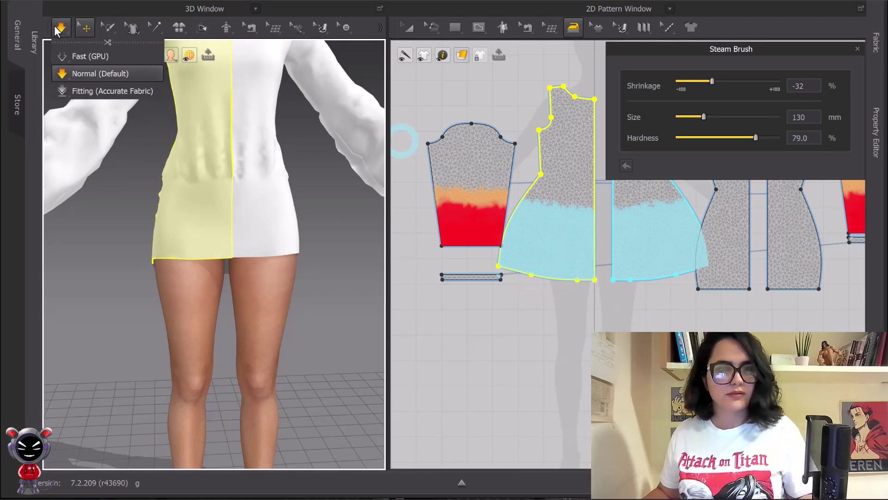
key("space")
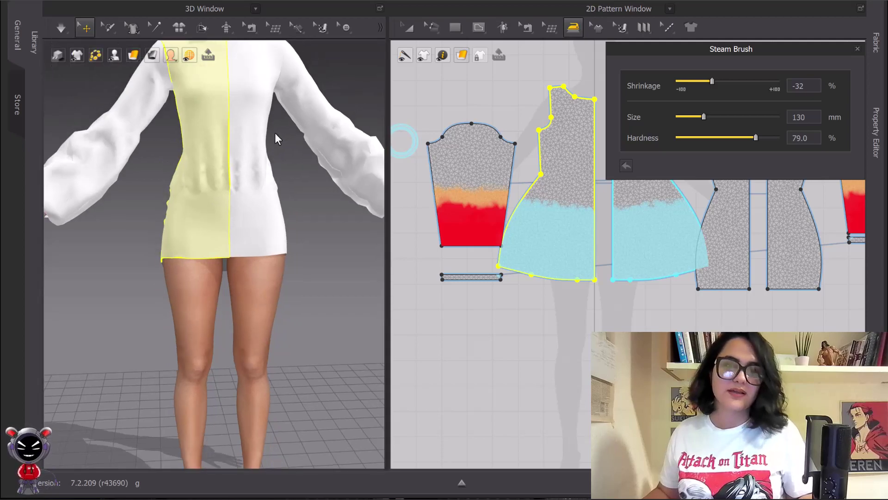
scroll(273, 143, "down", 5)
Delete the waist point on the front panel's side seam with the Edit Pattern tool and simulate the dress
key("z")
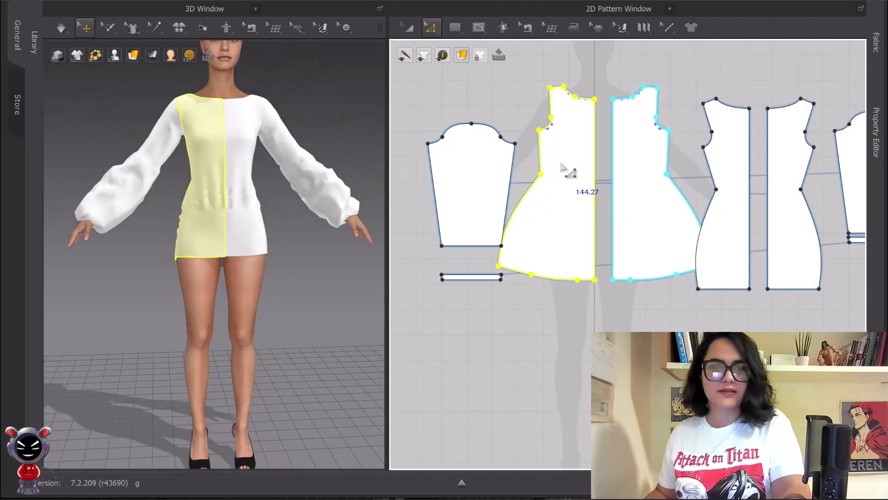
left_click(541, 174)
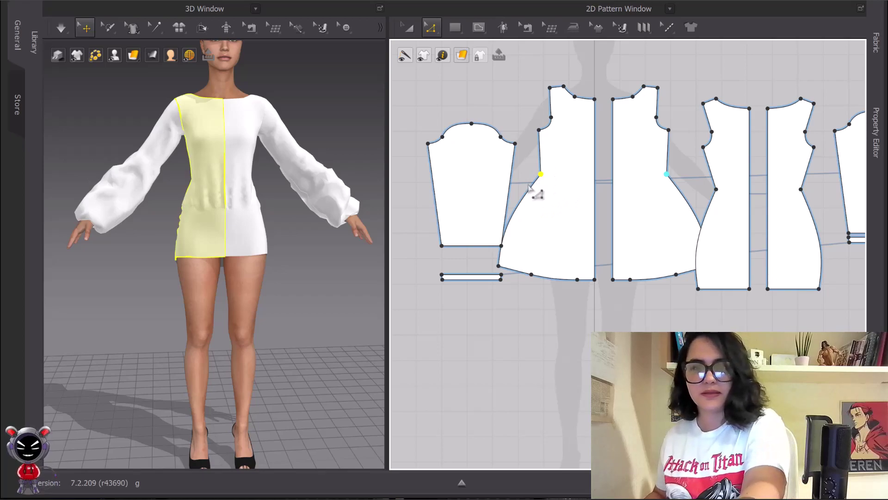
key("Delete")
left_click(61, 28)
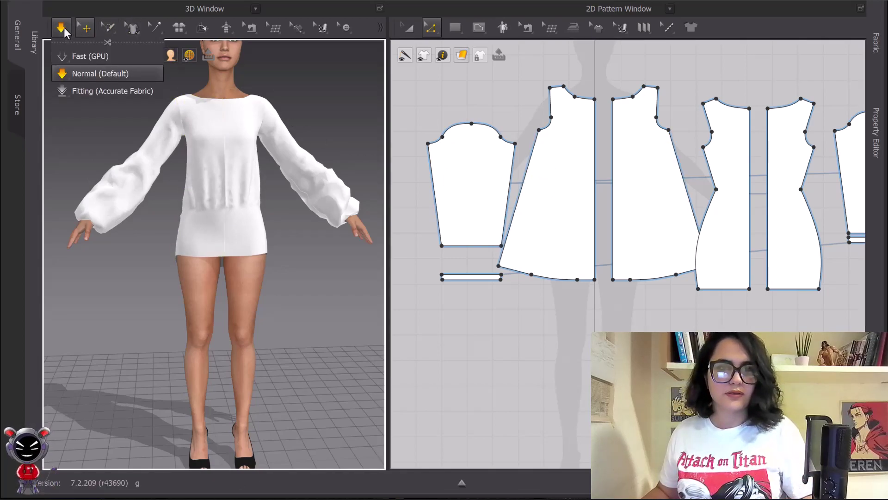
left_click(62, 28)
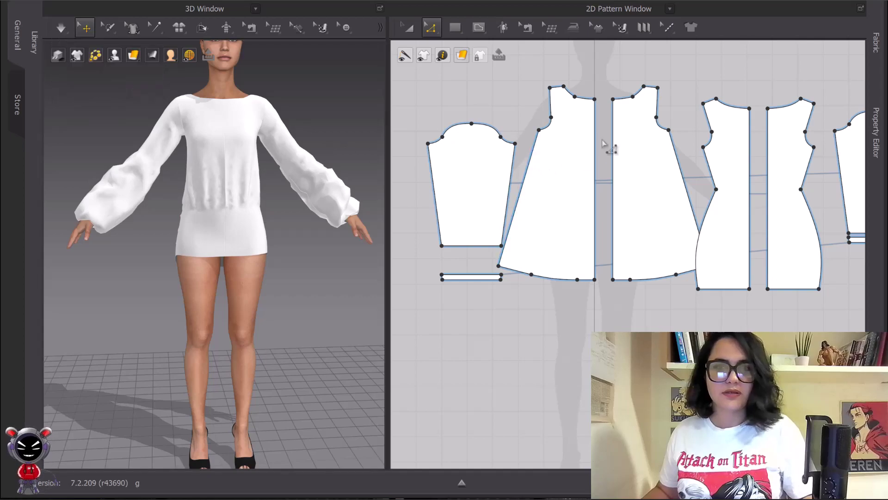
Steam a horizontal band across the front panel's waist at 25 % shrinkage and simulate the garment
left_click(217, 199)
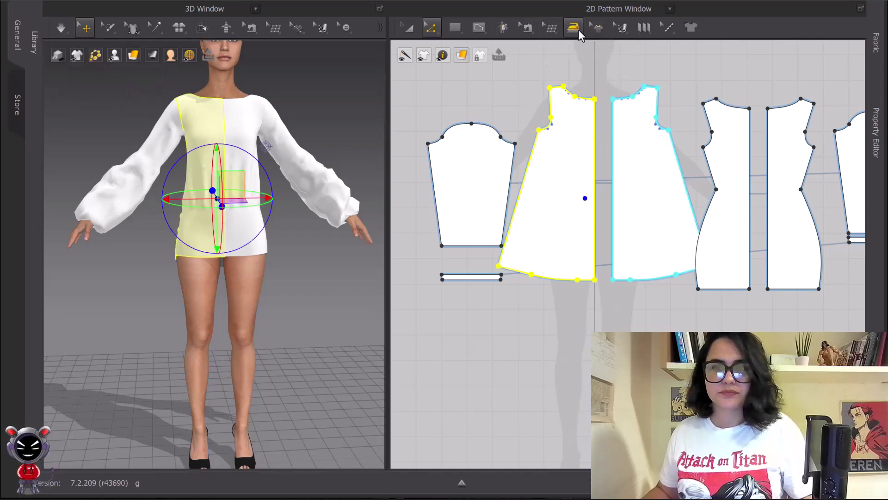
left_click(577, 33)
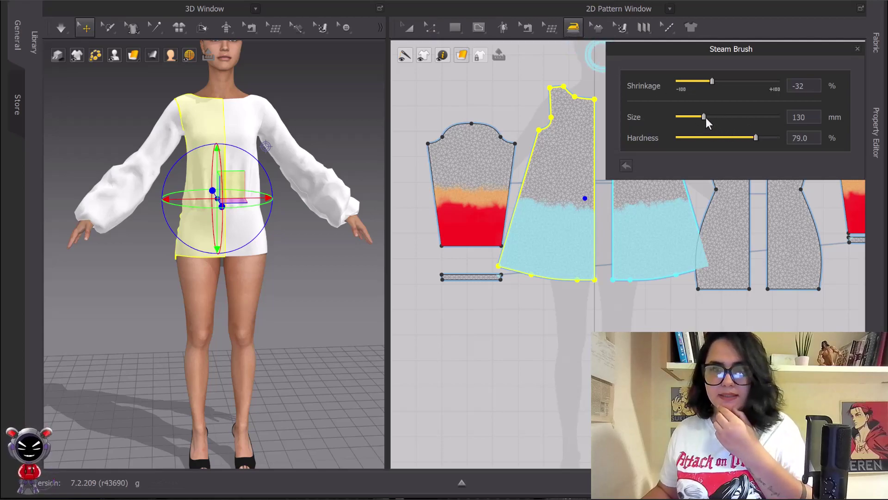
left_click_drag(712, 81, 740, 83)
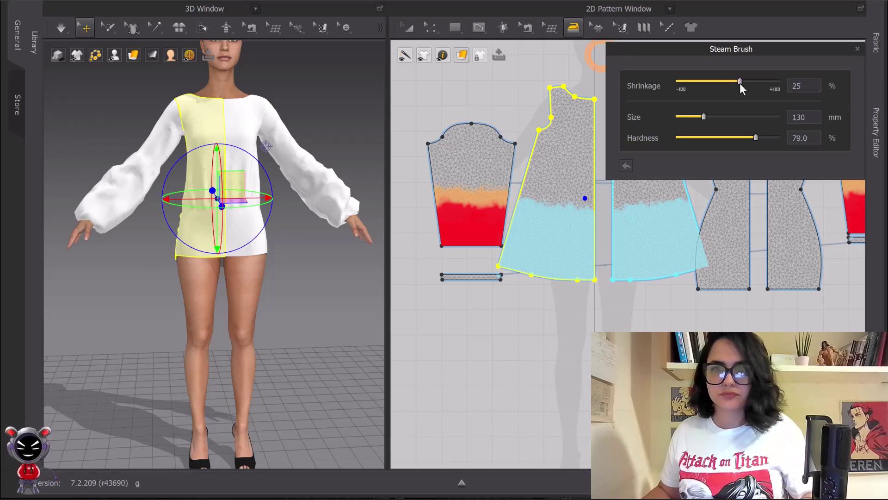
mouse_move(577, 188)
left_mouse_down()
mouse_move(569, 189)
mouse_move(582, 197)
left_mouse_up()
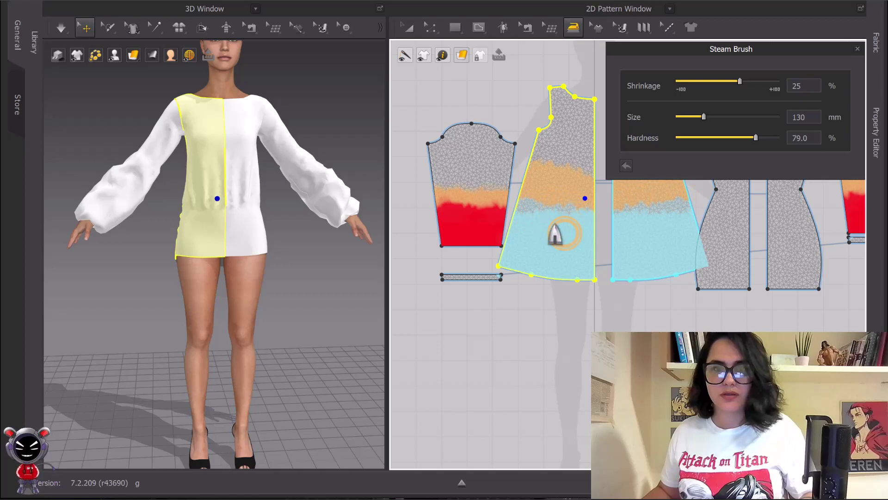
scroll(567, 218, "up", 5)
scroll(578, 222, "down", 2)
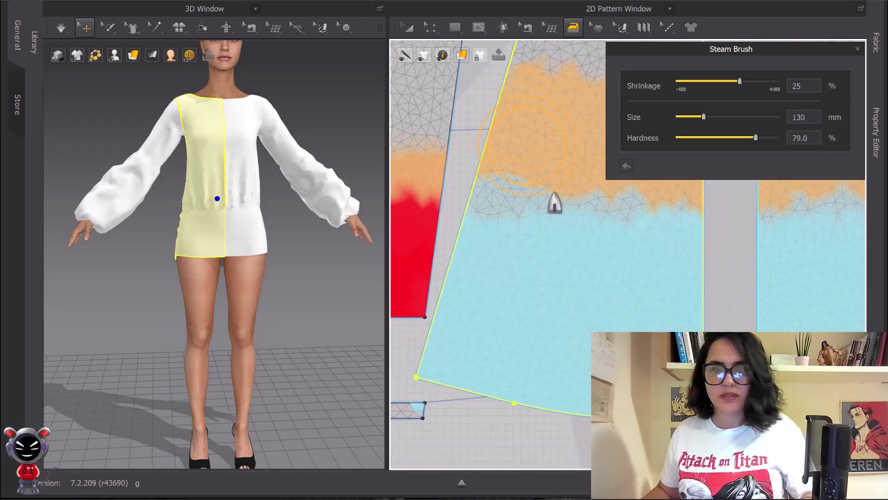
scroll(572, 255, "down", 2)
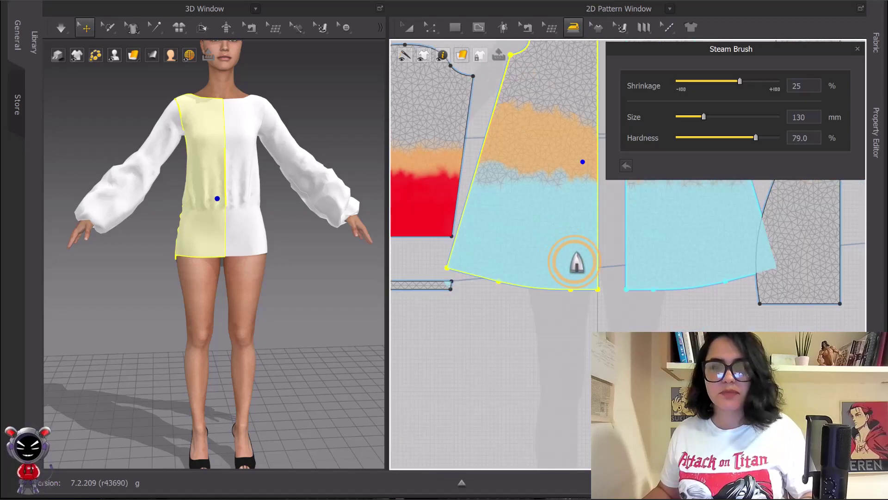
left_click_drag(585, 257, 565, 217)
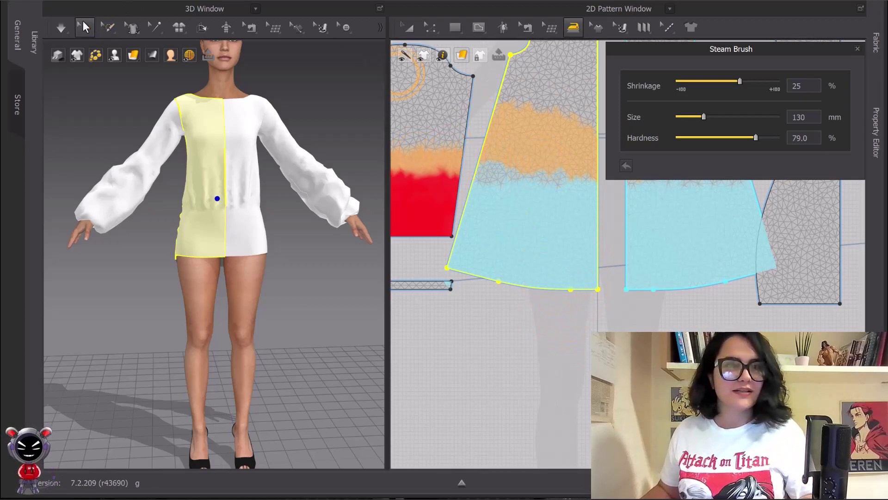
left_click(62, 28)
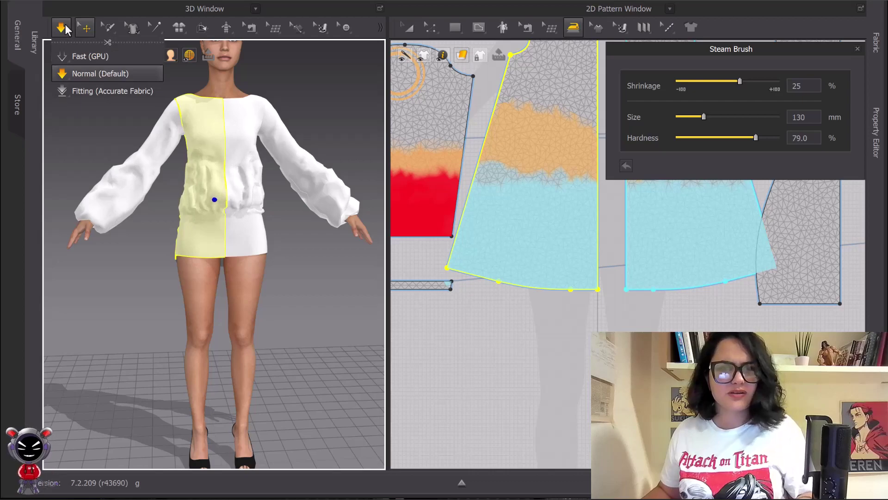
left_click(65, 24)
Brush over the front panel's waist band once more at 25 % shrinkage and run short simulations
scroll(512, 179, "down", 2)
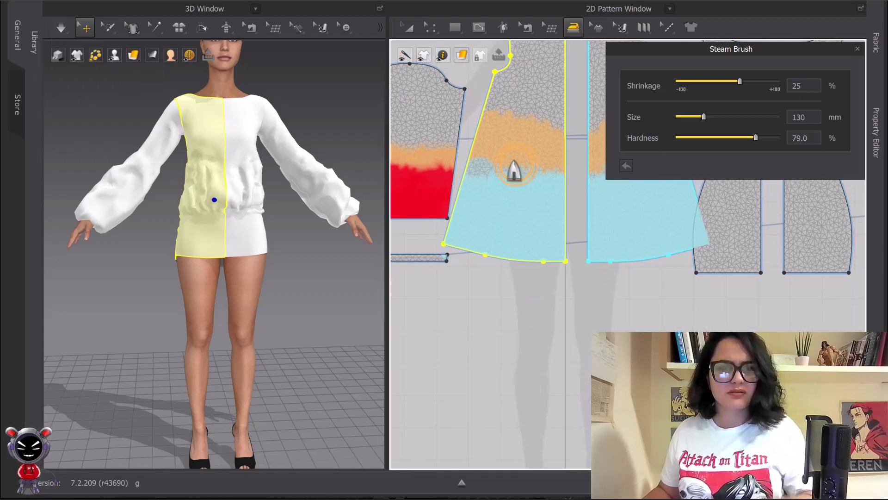
right_click_drag(512, 162, 497, 271)
left_click_drag(497, 259, 527, 249)
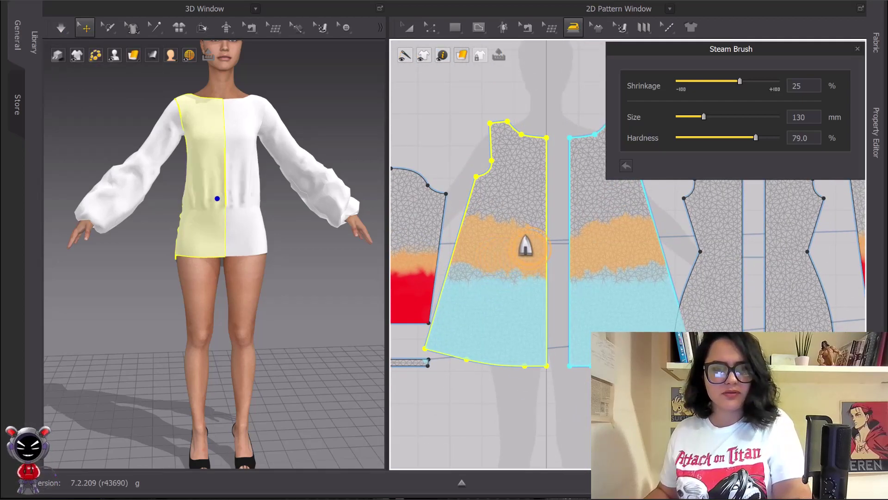
key("space")
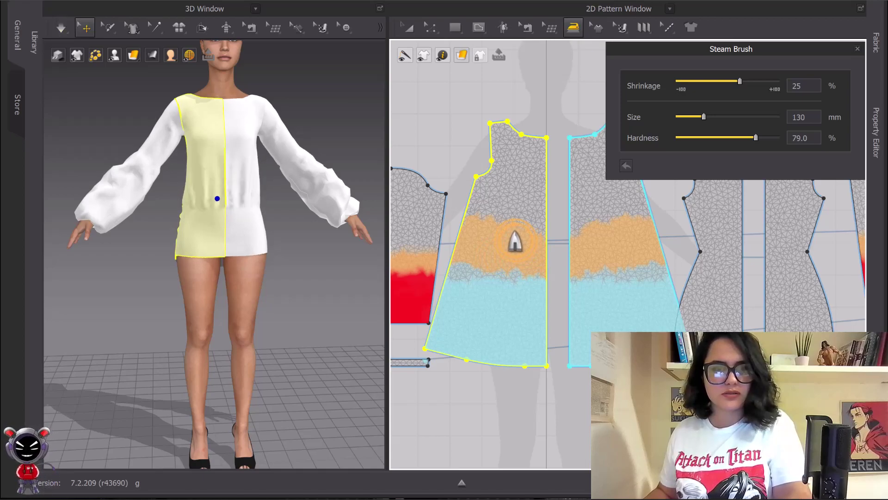
key("space")
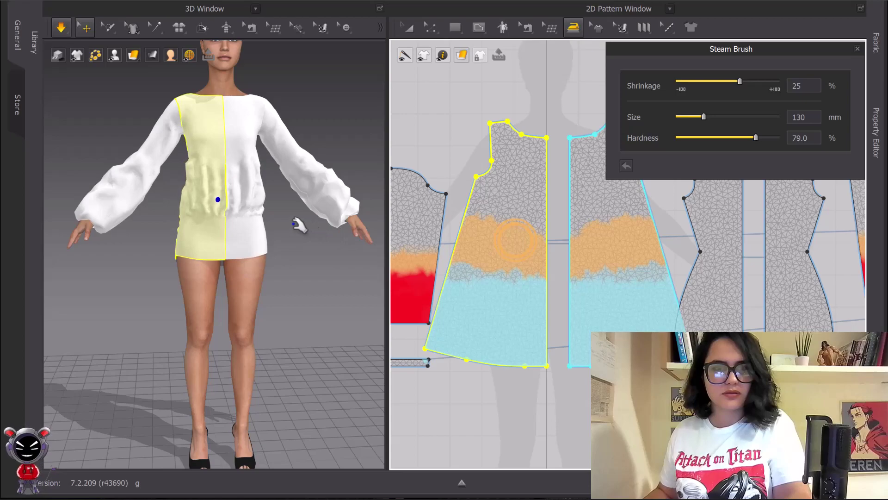
key("space")
Remove the steam from the selected front pattern, and steam its skirt from hip to hem at -32 % shrinkage
right_click(521, 247)
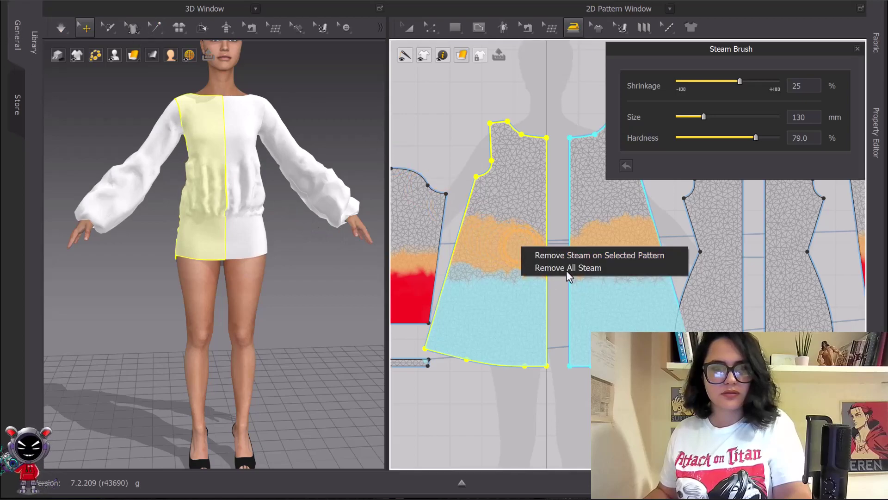
left_click(566, 258)
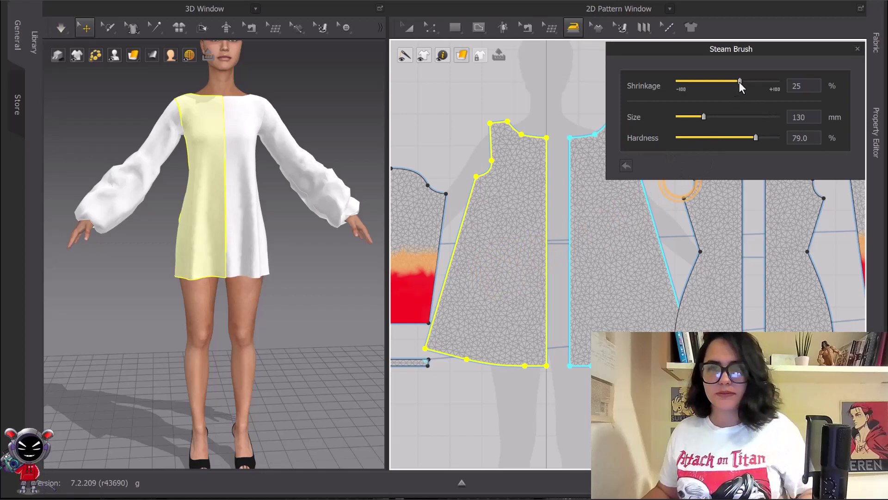
left_click_drag(720, 82, 712, 82)
mouse_move(519, 373)
left_mouse_down()
mouse_move(490, 323)
mouse_move(496, 351)
mouse_move(481, 329)
mouse_move(535, 301)
mouse_move(452, 290)
mouse_move(513, 303)
left_mouse_up()
Simulate the steamed dress, pulling on the front skirt on the avatar's left side, and stop the simulation
left_click(62, 28)
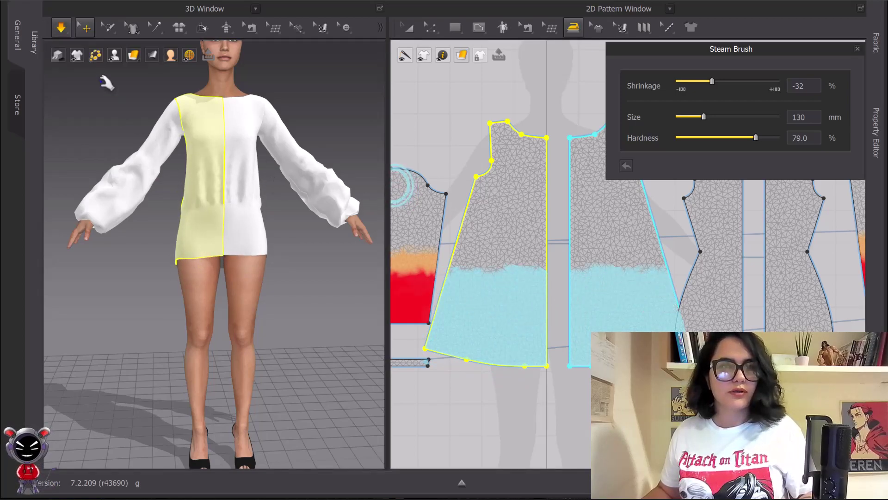
left_click(57, 29)
left_click(70, 33)
left_click(259, 215)
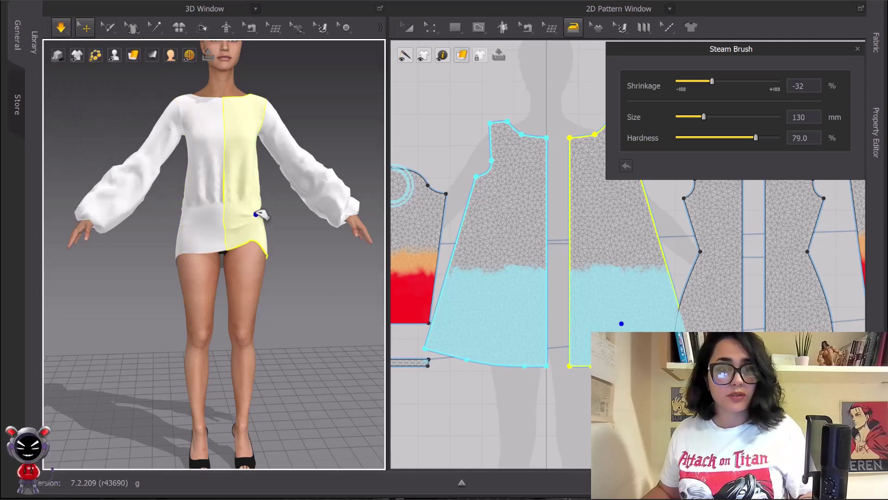
left_click(62, 27)
left_click(513, 345)
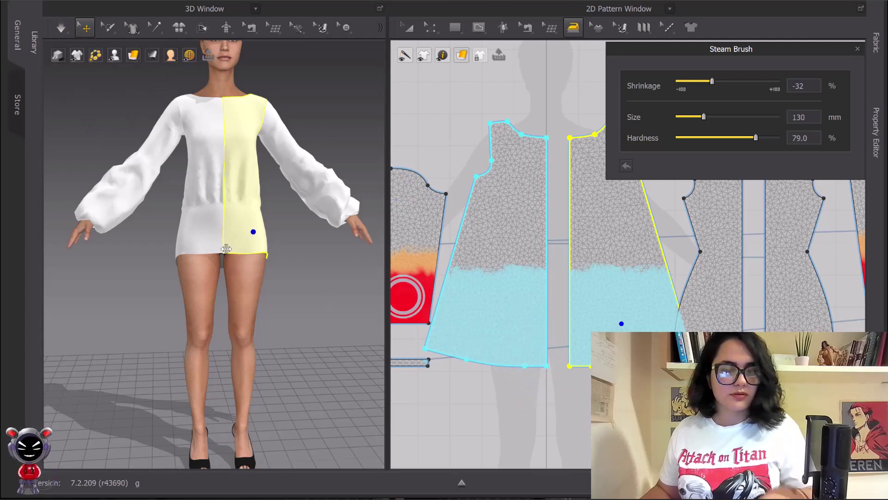
mouse_move(251, 242)
right_mouse_down()
mouse_move(341, 241)
mouse_move(198, 244)
mouse_move(269, 241)
mouse_move(222, 243)
mouse_move(259, 242)
right_mouse_up()
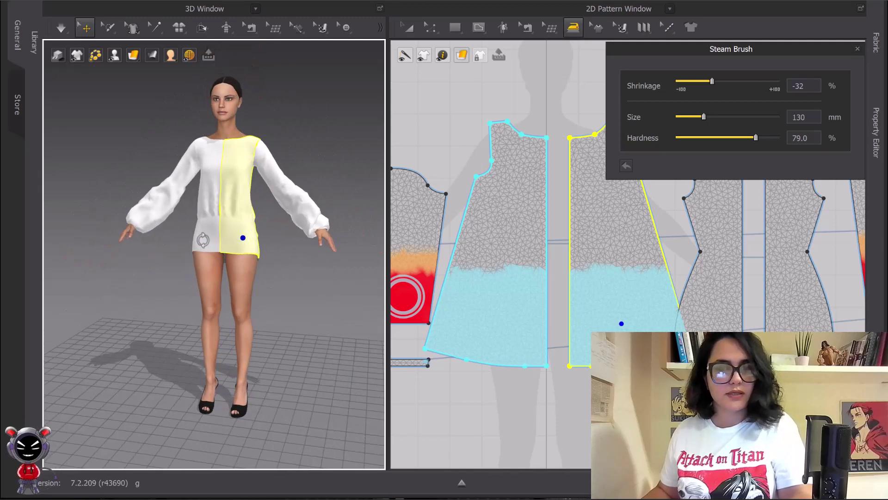
scroll(475, 248, "down", 5)
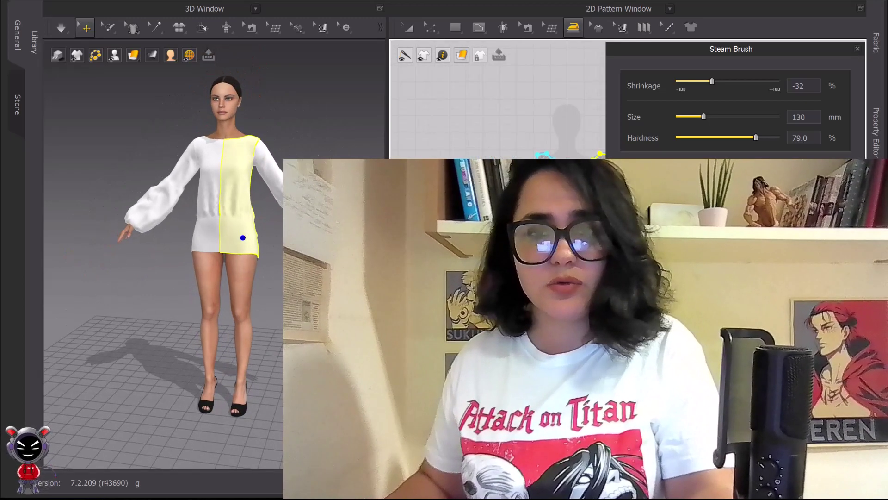
scroll(242, 237, "up", 2)
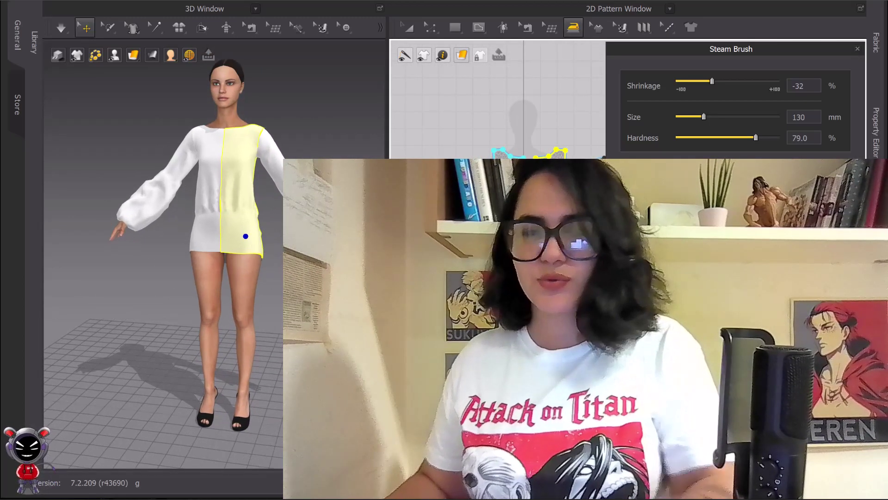